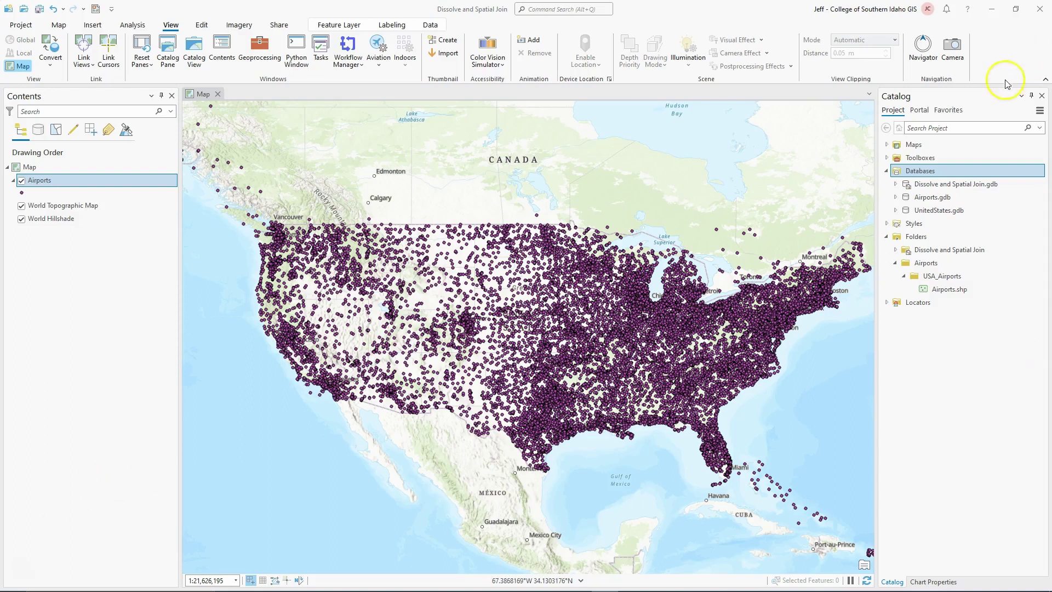
Auto-hide the Catalog pane so the Airports map spans the full window width.
left_click(1031, 95)
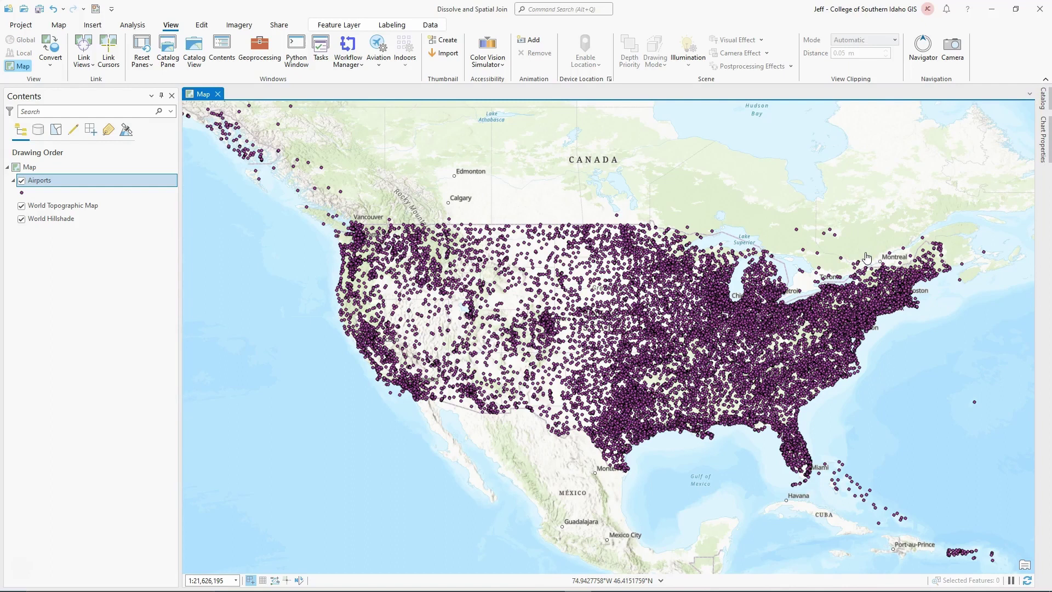
Open the Airports attribute table and scroll sideways through its fields.
right_click(57, 181)
left_click(82, 236)
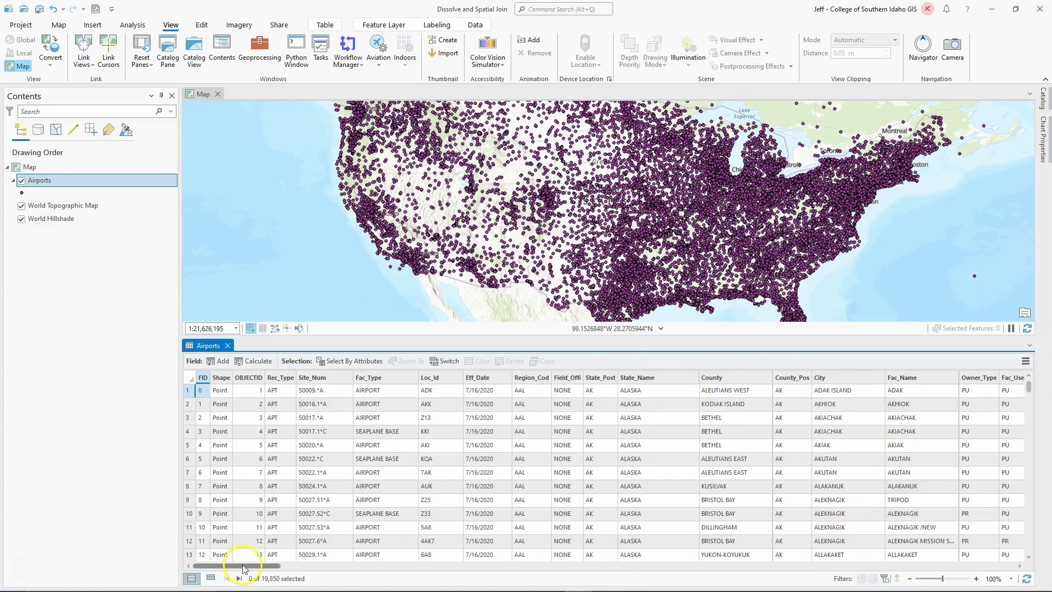
left_click_drag(244, 567, 380, 571)
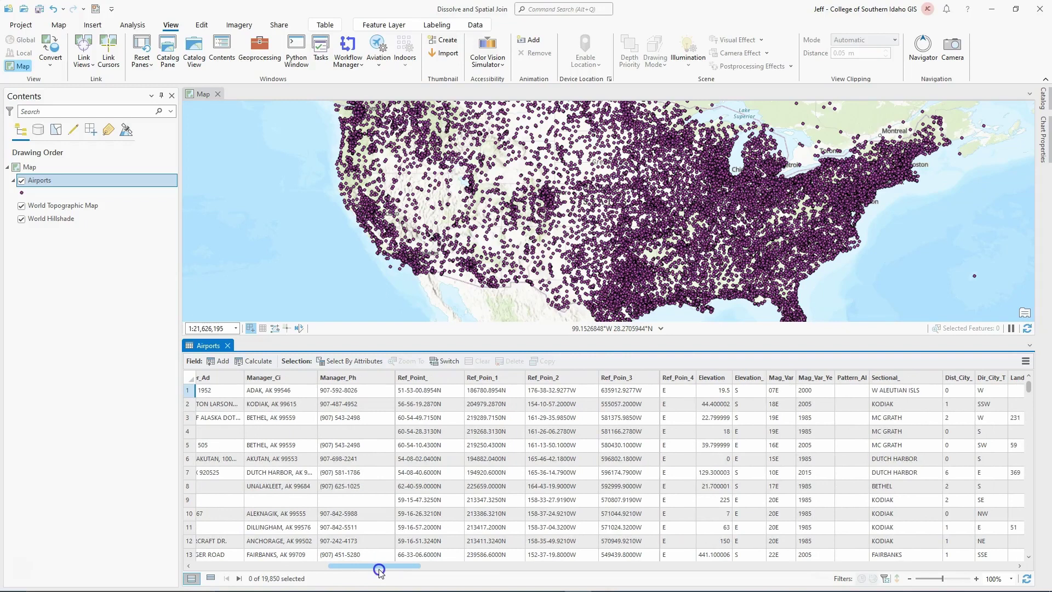
left_click_drag(380, 571, 234, 548)
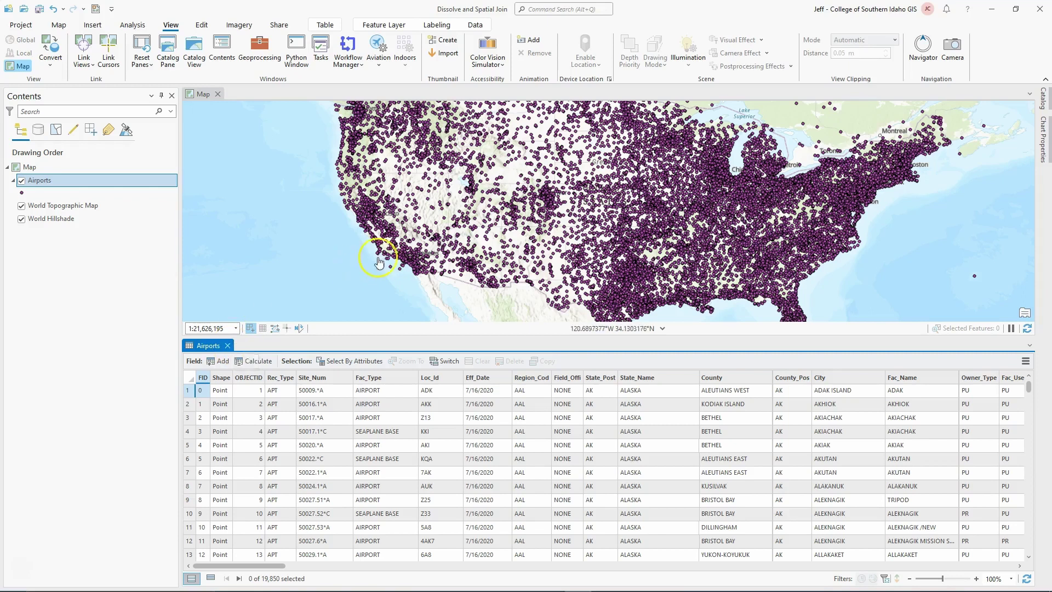
Close the Airports table and zoom and pan the map to frame the lower 48 states.
left_click(227, 346)
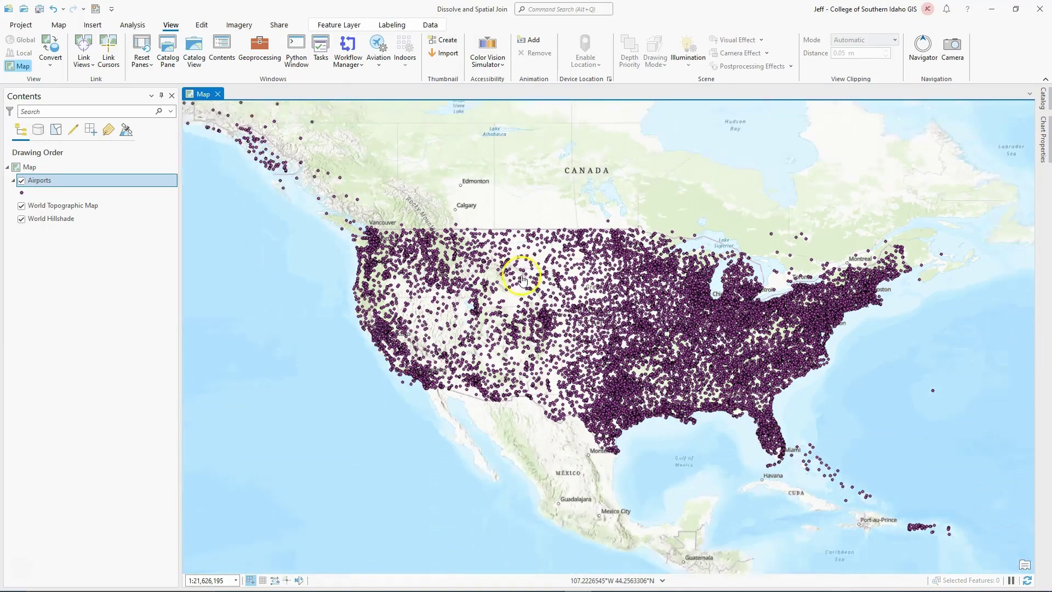
scroll(522, 276, "down", 3)
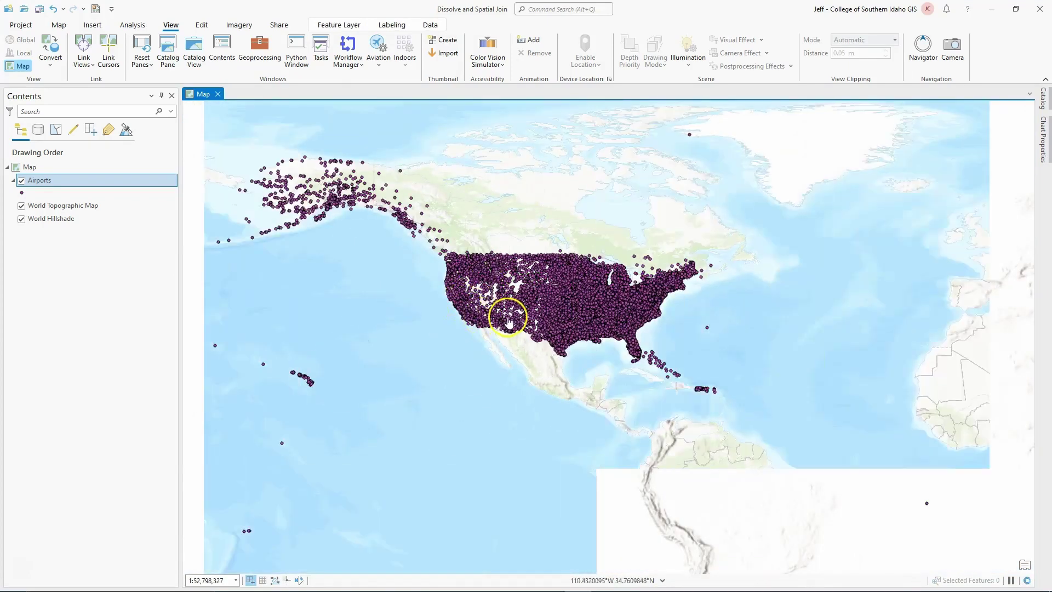
scroll(542, 320, "up", 2)
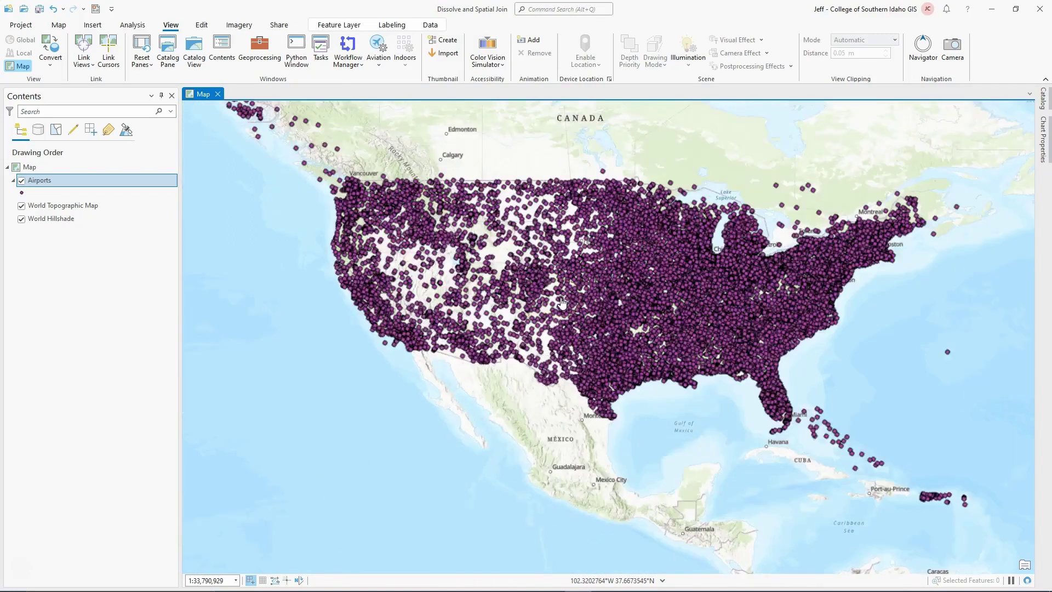
scroll(561, 301, "up", 4)
left_click_drag(593, 327, 661, 338)
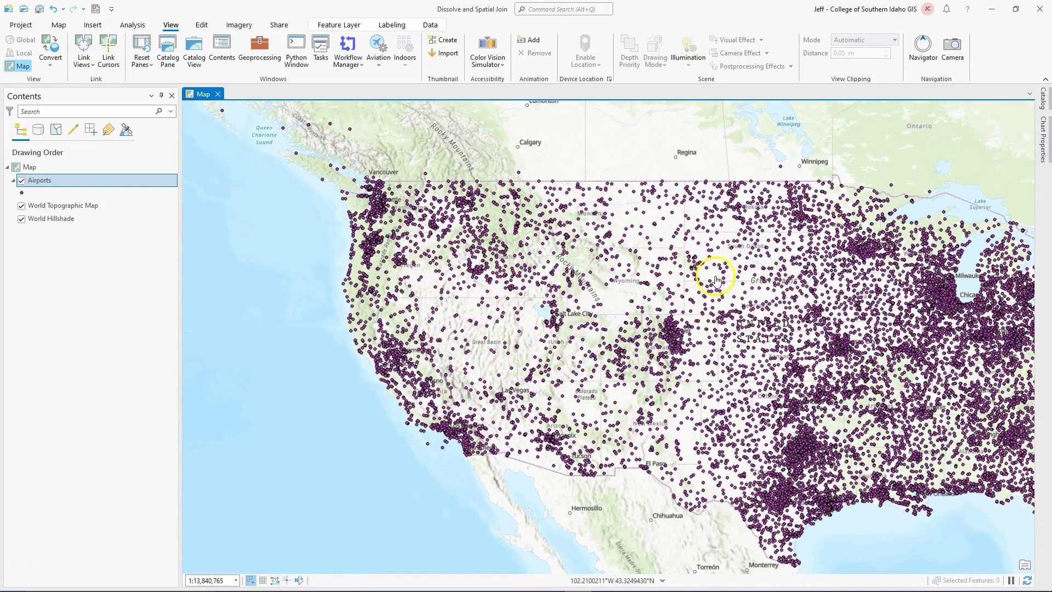
left_click_drag(711, 282, 585, 241)
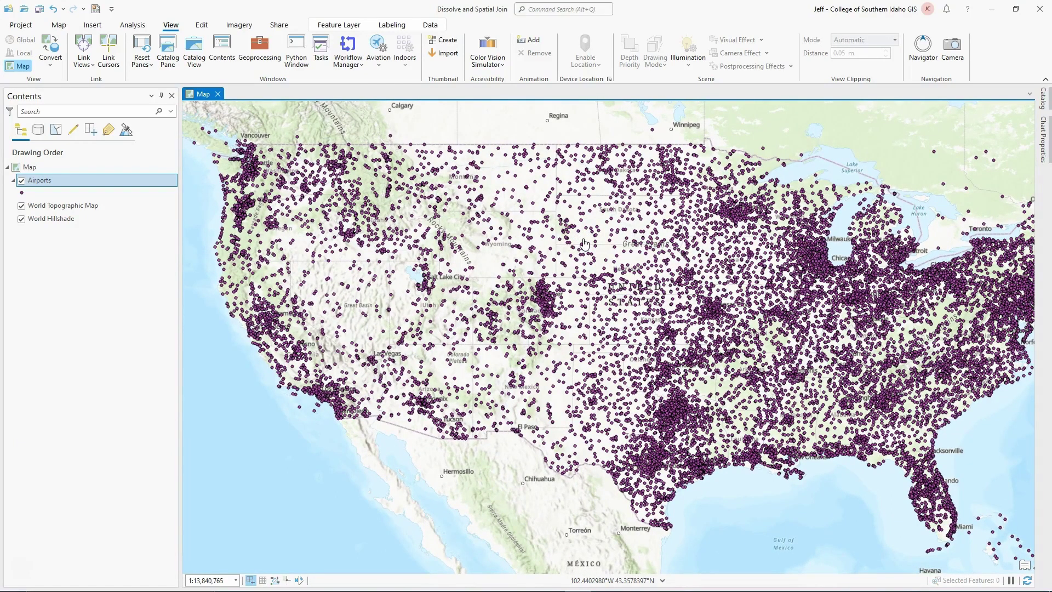
right_click(60, 185)
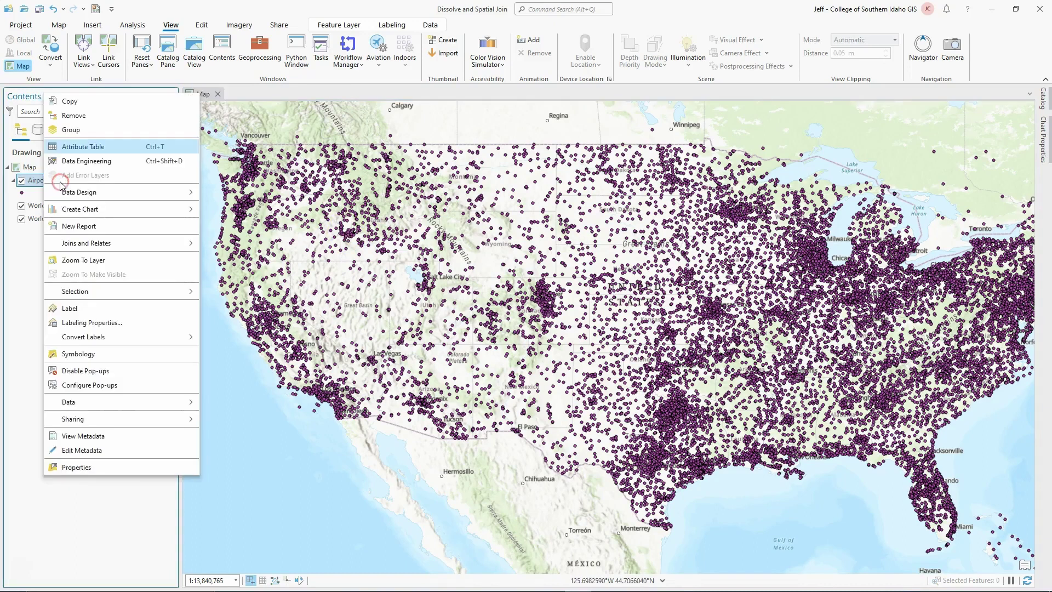
left_click(68, 145)
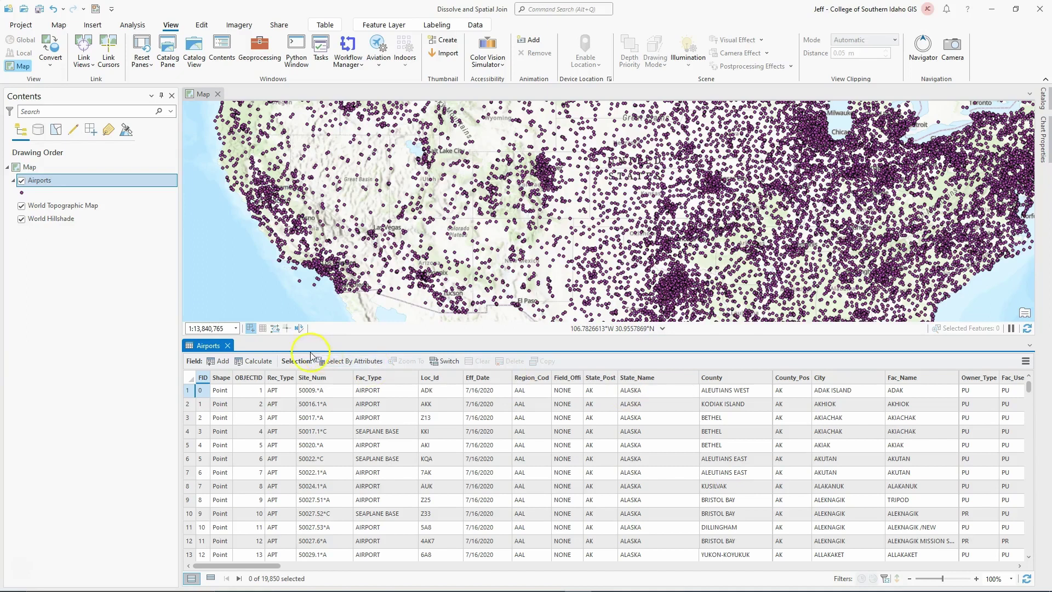
left_click(228, 346)
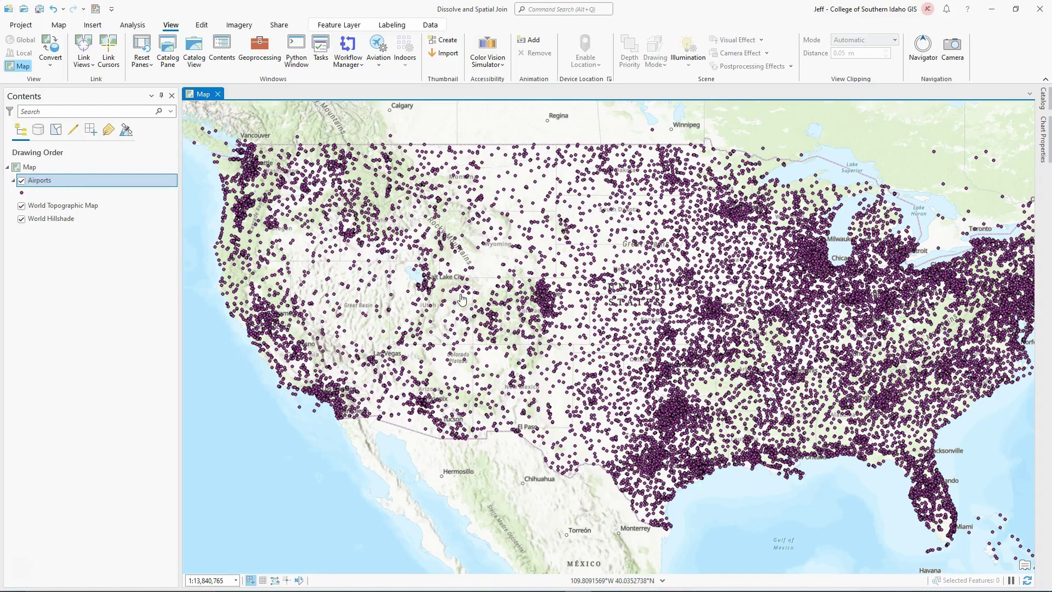
left_click(548, 299)
left_click_drag(704, 282, 679, 283)
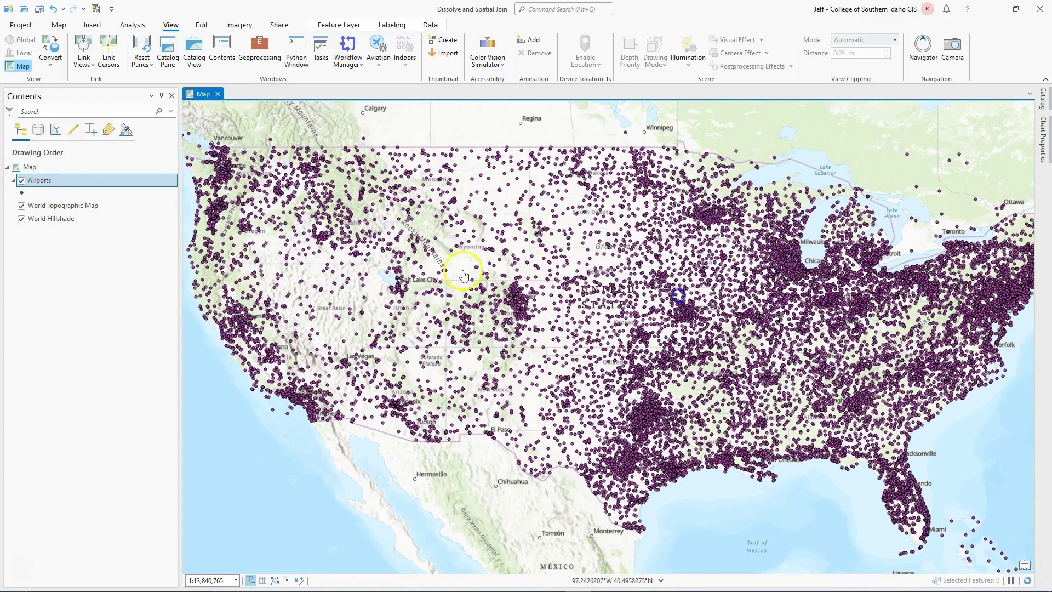
Switch off the World Topographic Map and World Hillshade basemaps.
left_click(22, 205)
left_click(25, 220)
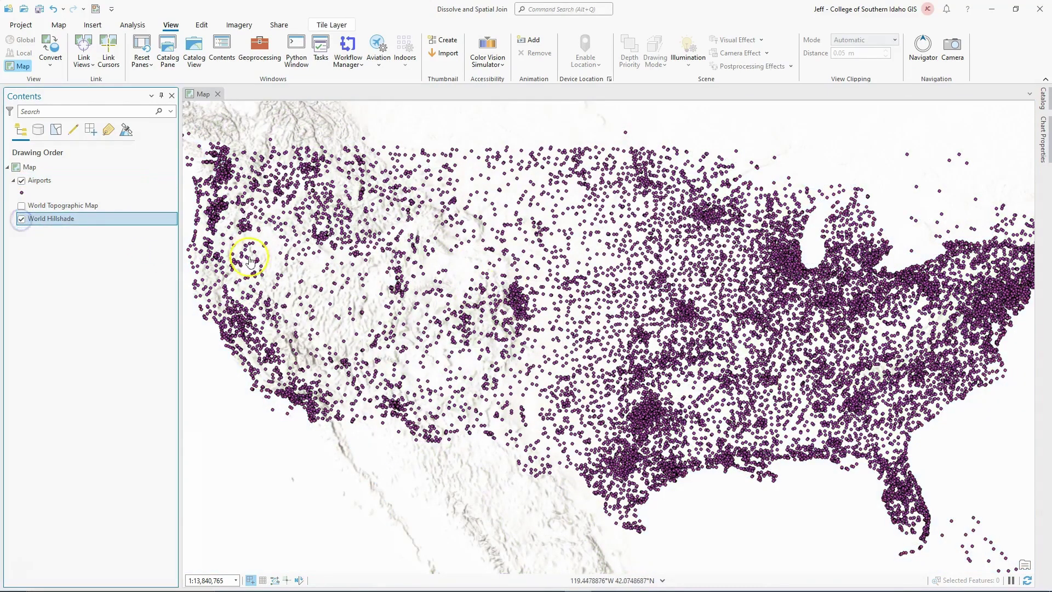
left_click(22, 219)
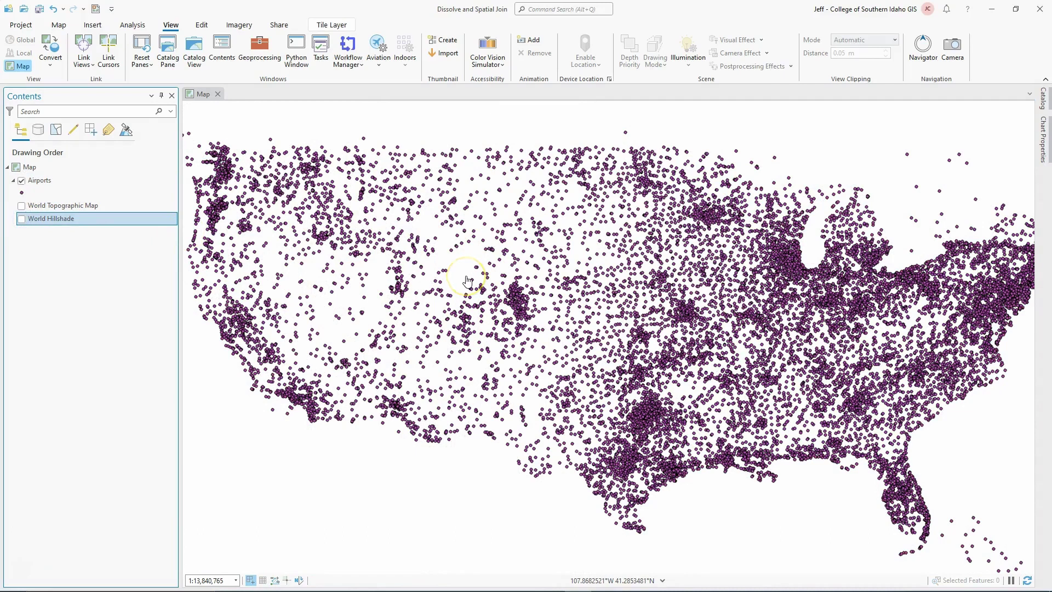
scroll(479, 276, "down", 3)
scroll(480, 276, "up", 2)
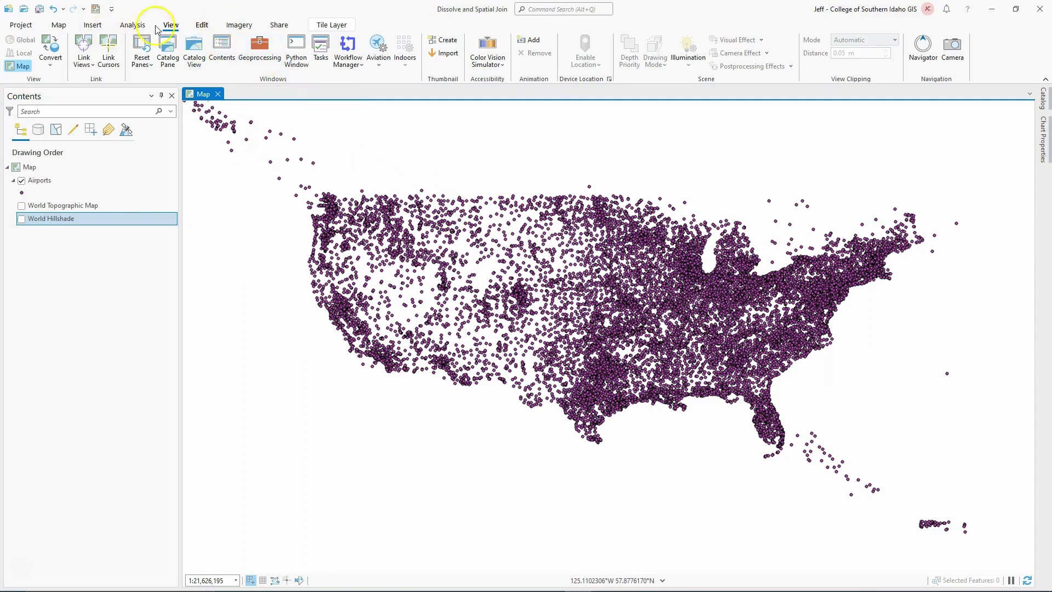
Find and open the Dissolve tool by searching 'dissolve' in the Analysis tools.
left_click(58, 25)
left_click(132, 25)
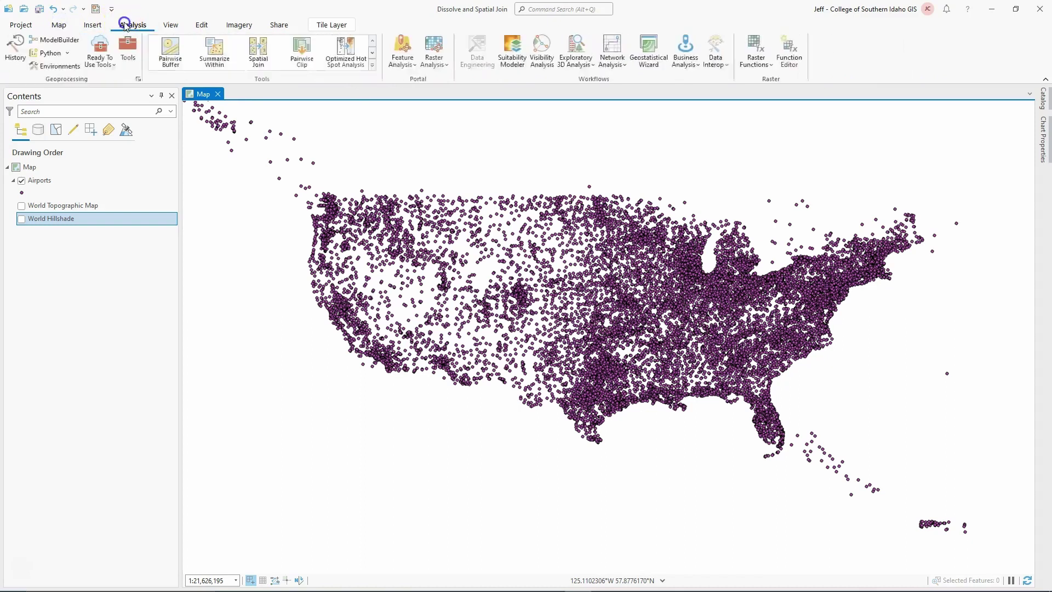
left_click(127, 52)
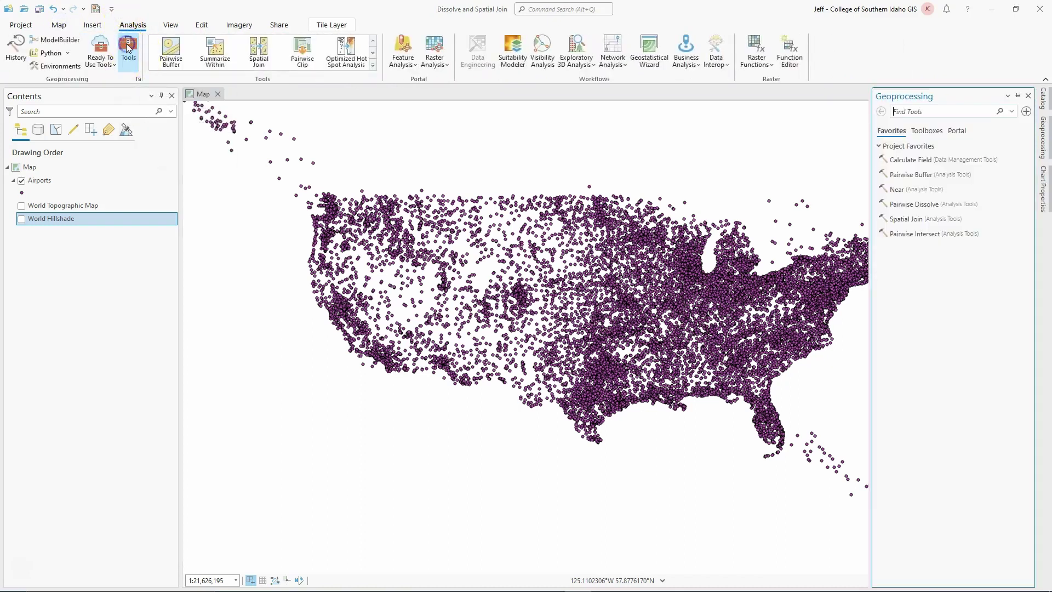
left_click(929, 111)
type("dissolve")
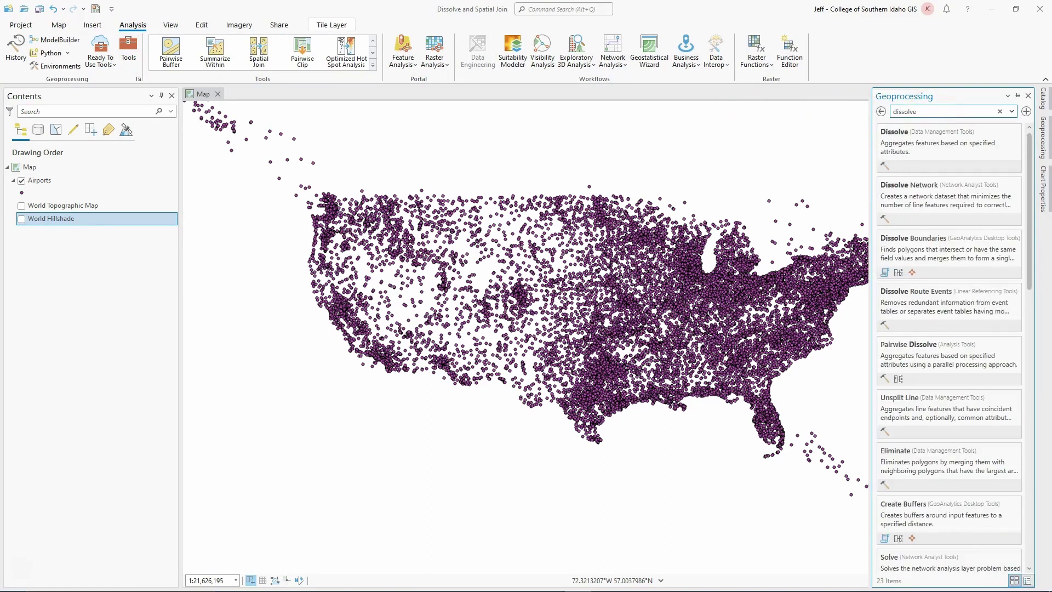
left_click(898, 142)
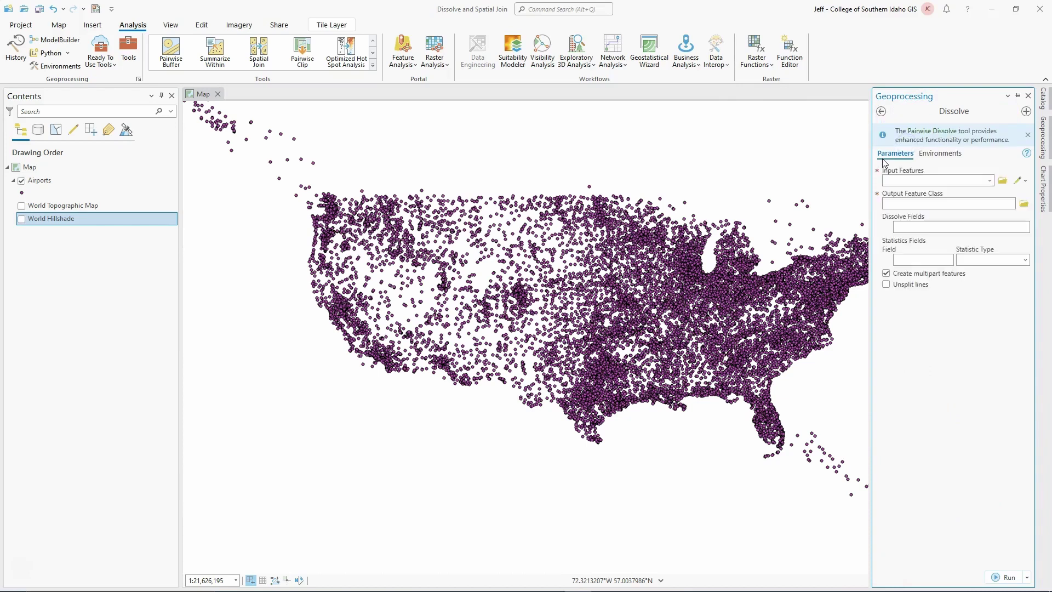
Set Dissolve input to Airports, output to AirportsByState, and dissolve field to State_Name.
left_click(834, 178)
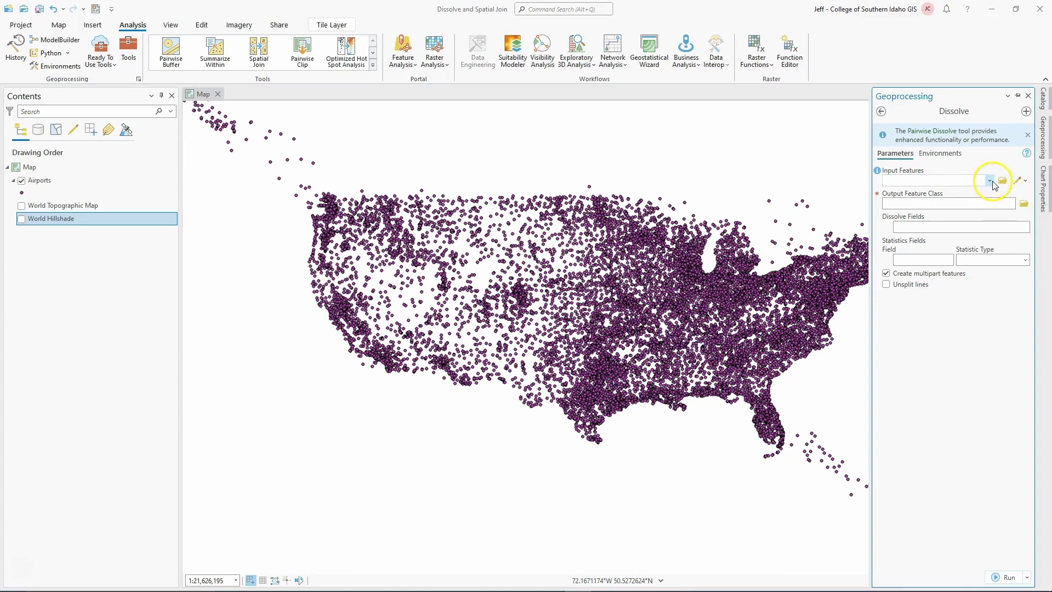
left_click(987, 181)
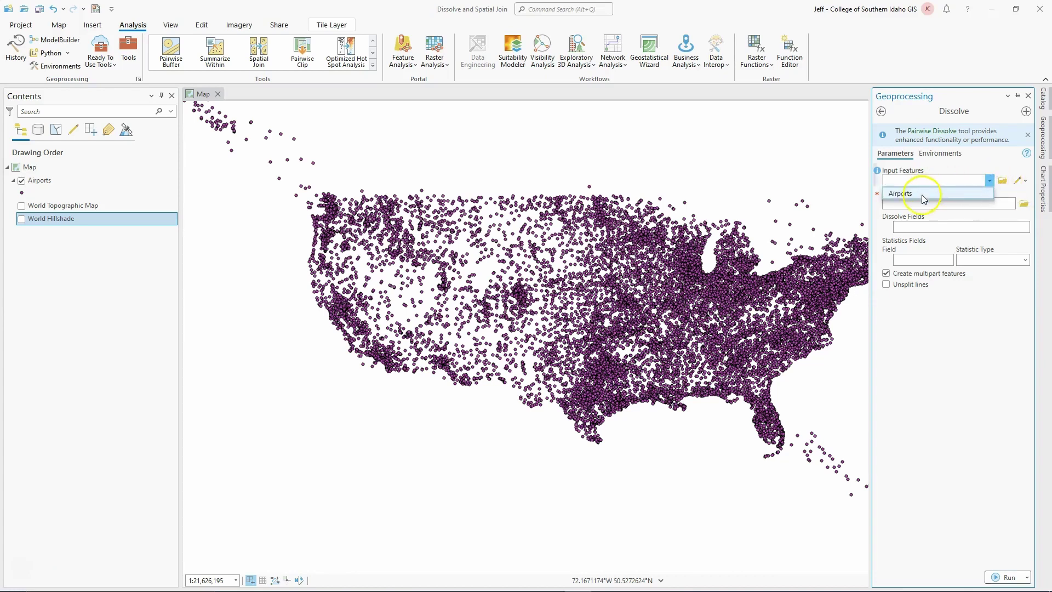
left_click(923, 193)
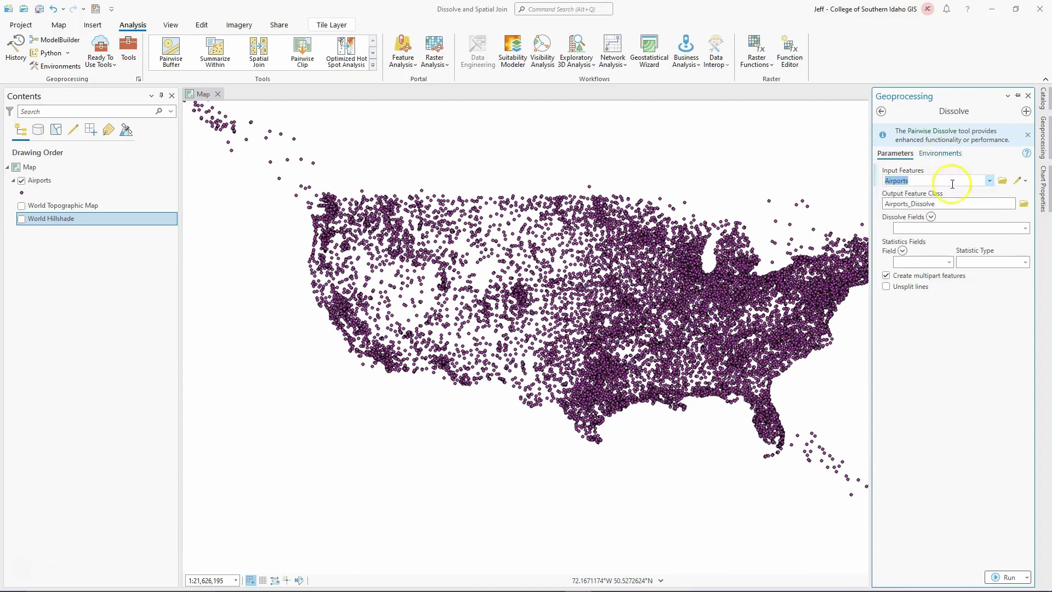
left_click_drag(922, 204, 859, 210)
type("Airport")
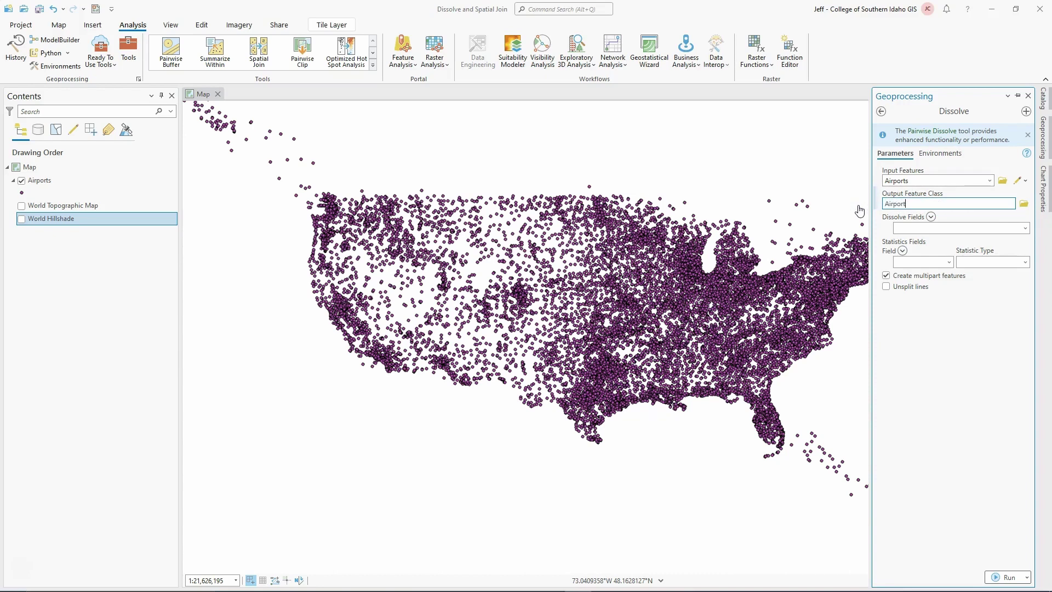
type("sByState")
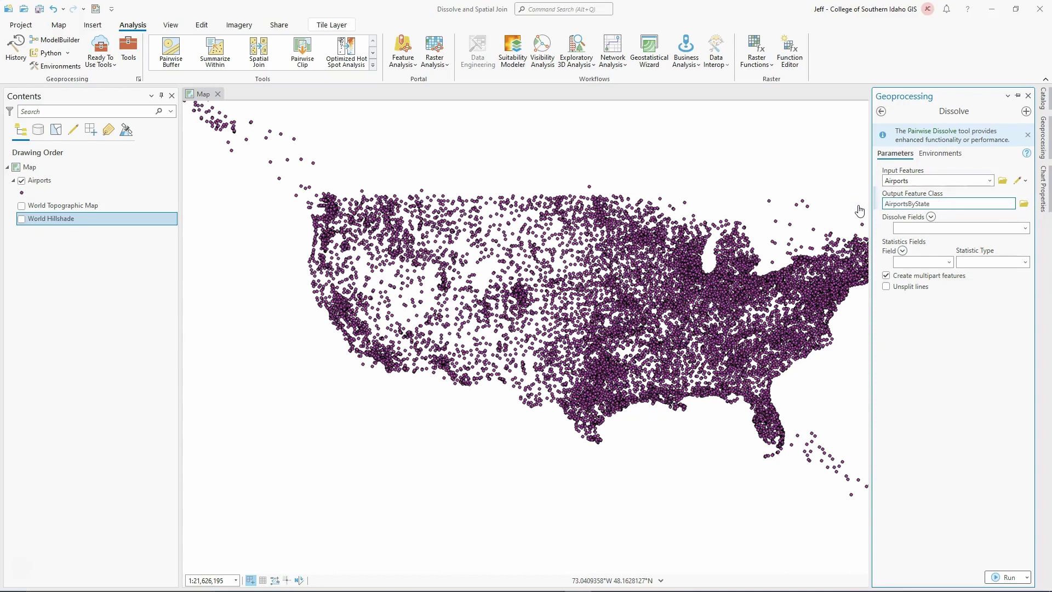
left_click(1023, 229)
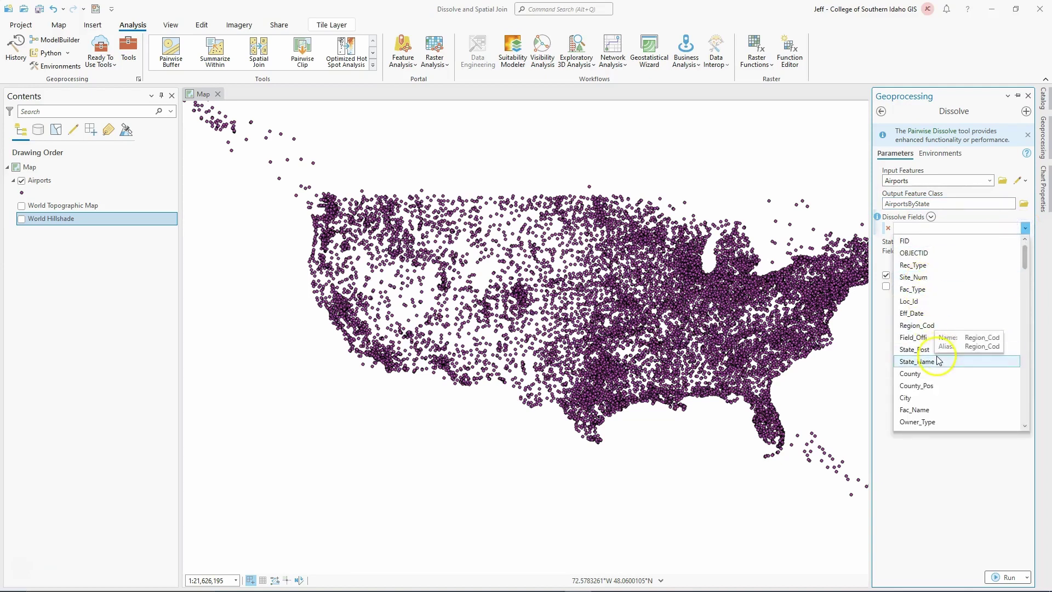
left_click(938, 360)
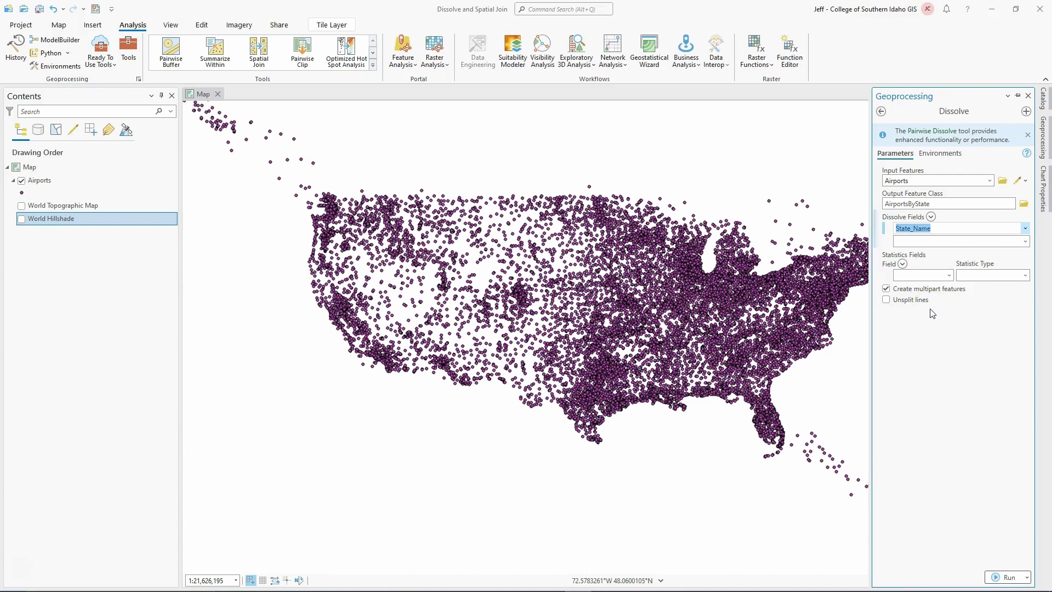
left_click(935, 233)
Run the dissolve, auto-hide the Geoprocessing and Catalog panes, and hide the Airports layer.
left_click(1006, 577)
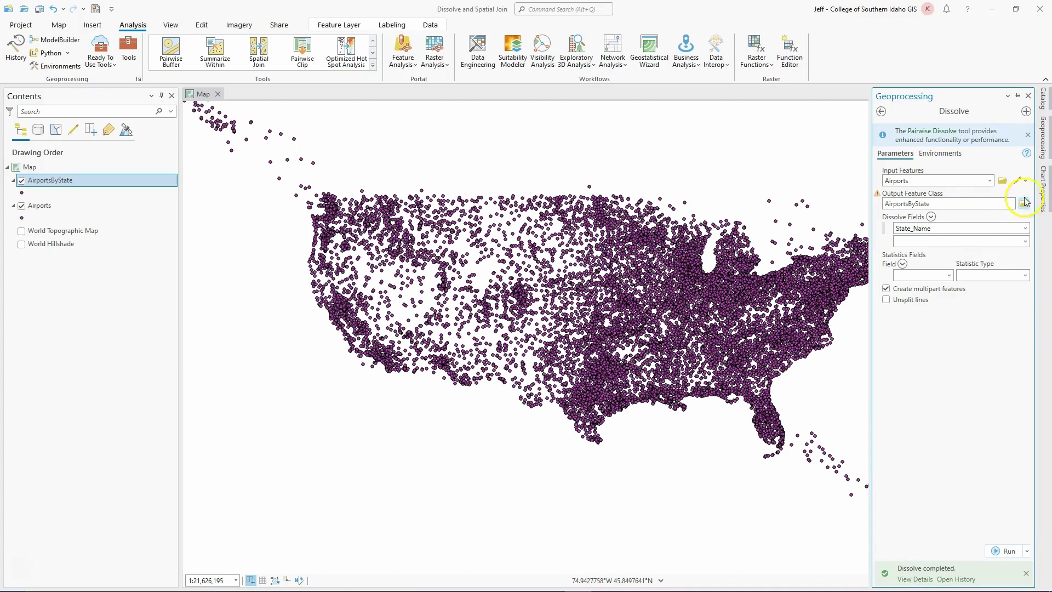
left_click(1018, 97)
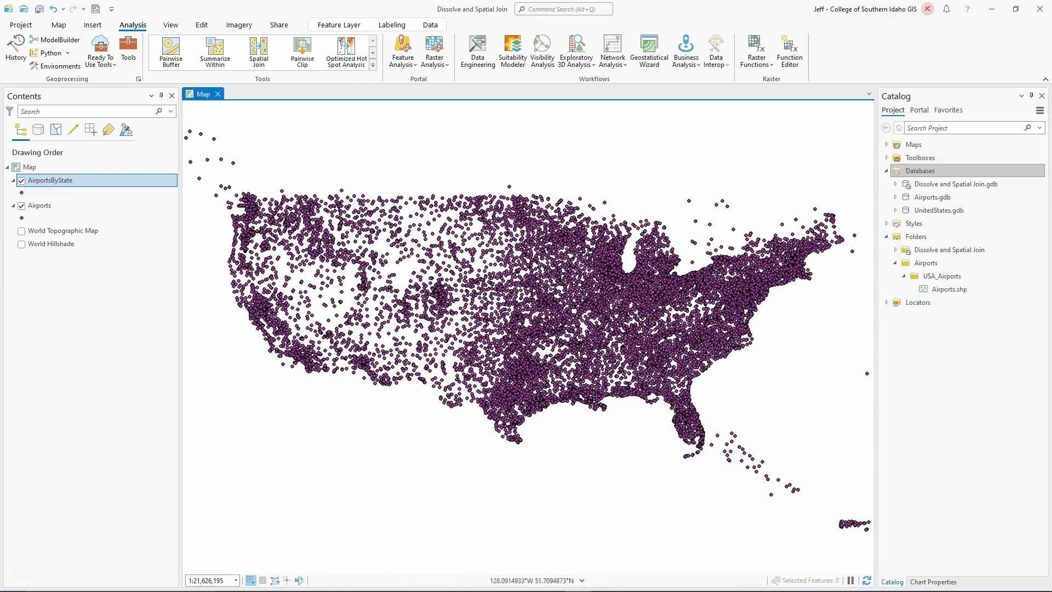
left_click(1032, 95)
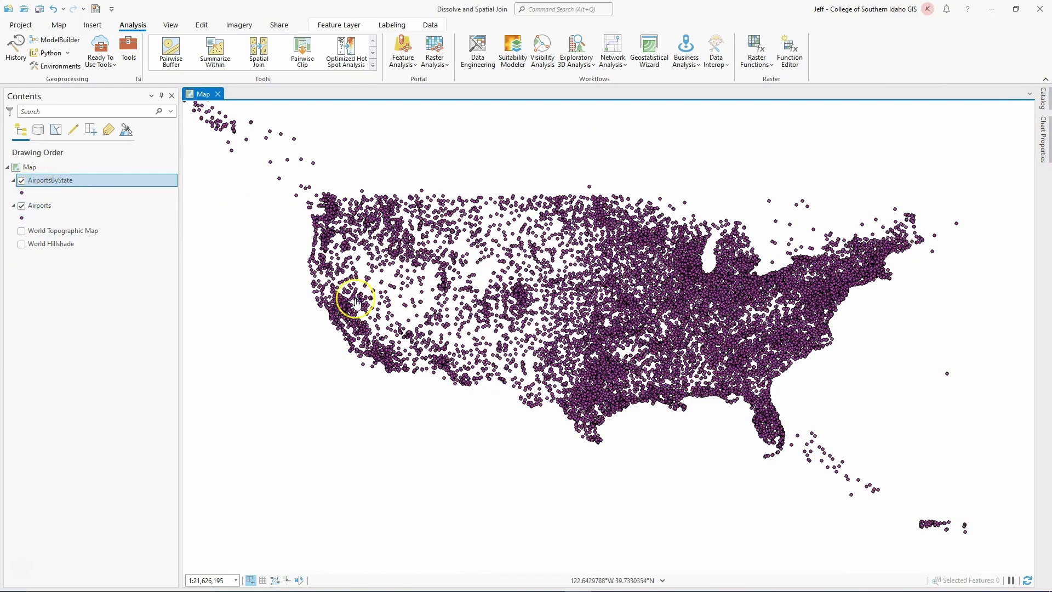
left_click(22, 208)
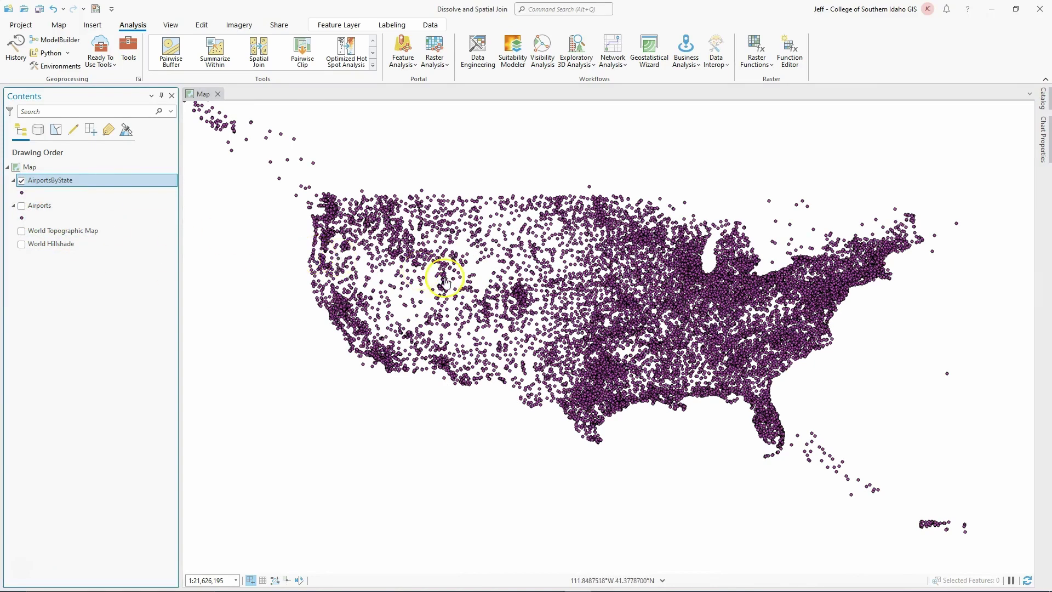
Open the AirportsByState attribute table and select the PENNSYLVANIA record.
right_click(59, 181)
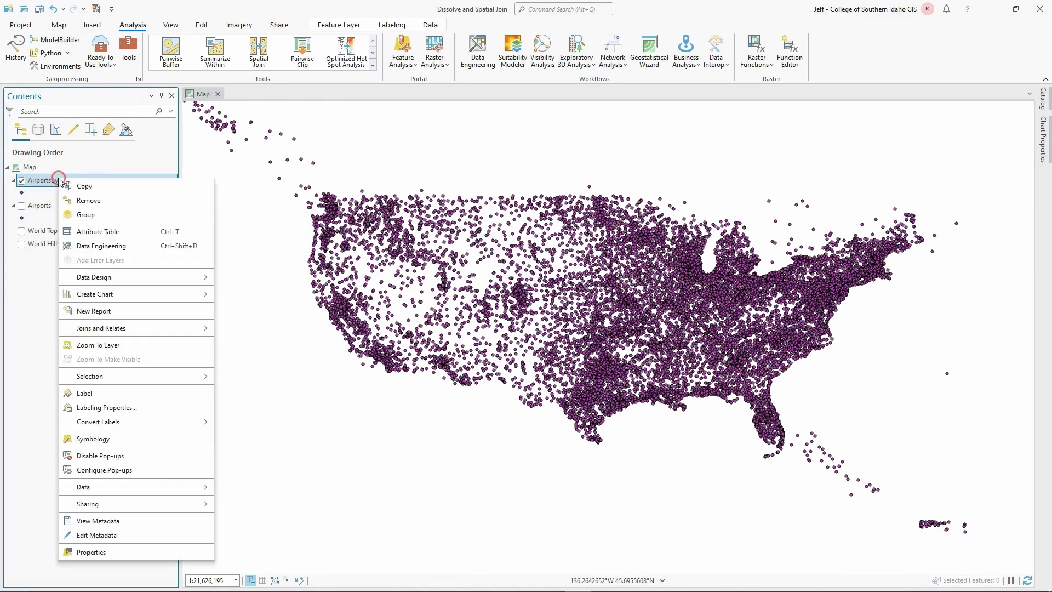
left_click(105, 231)
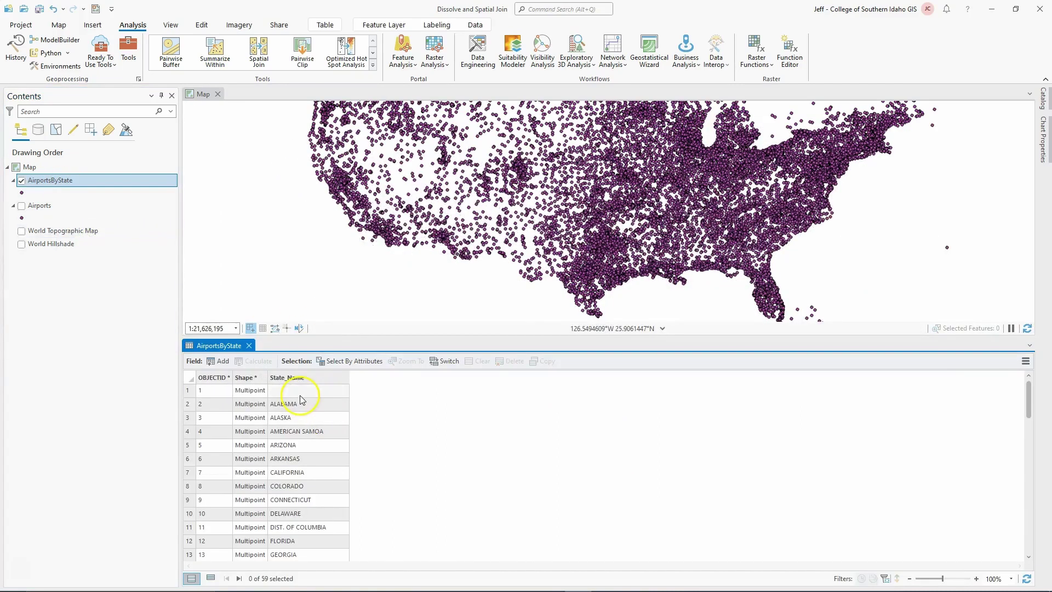
scroll(277, 419, "down", 2)
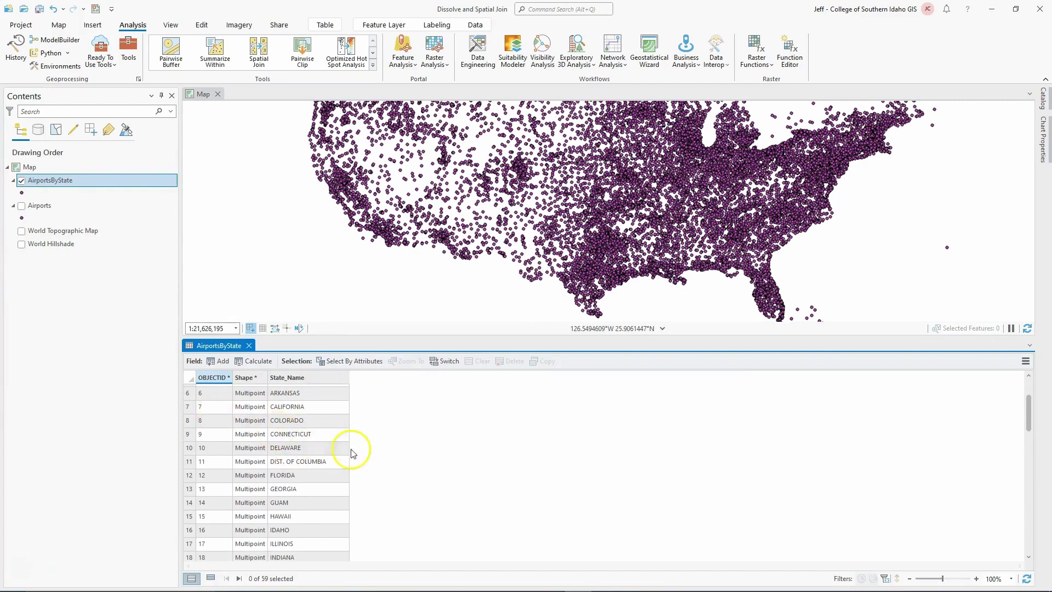
scroll(323, 446, "down", 12)
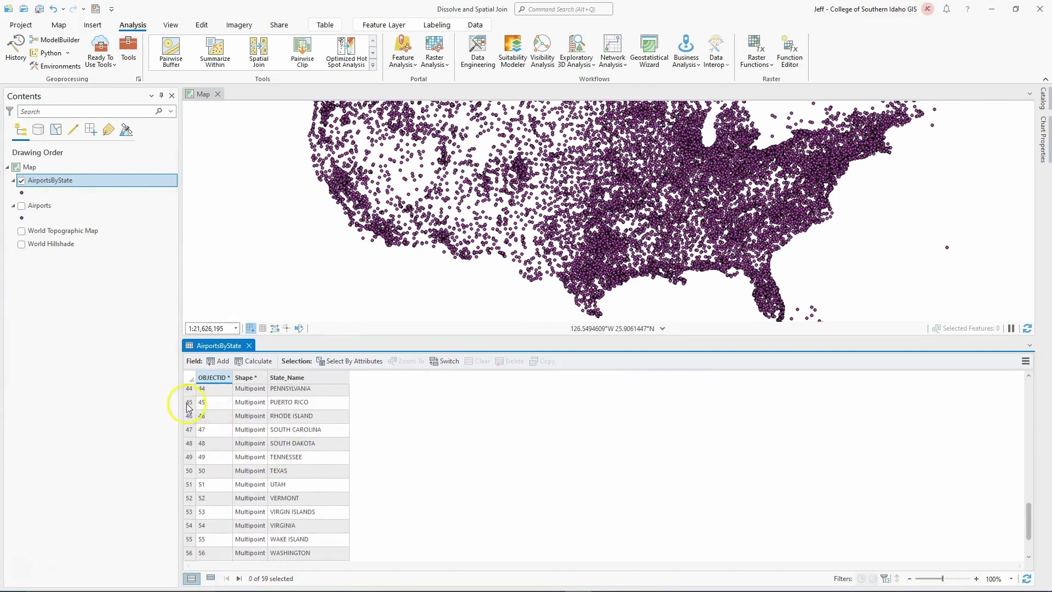
left_click_drag(481, 199, 466, 250)
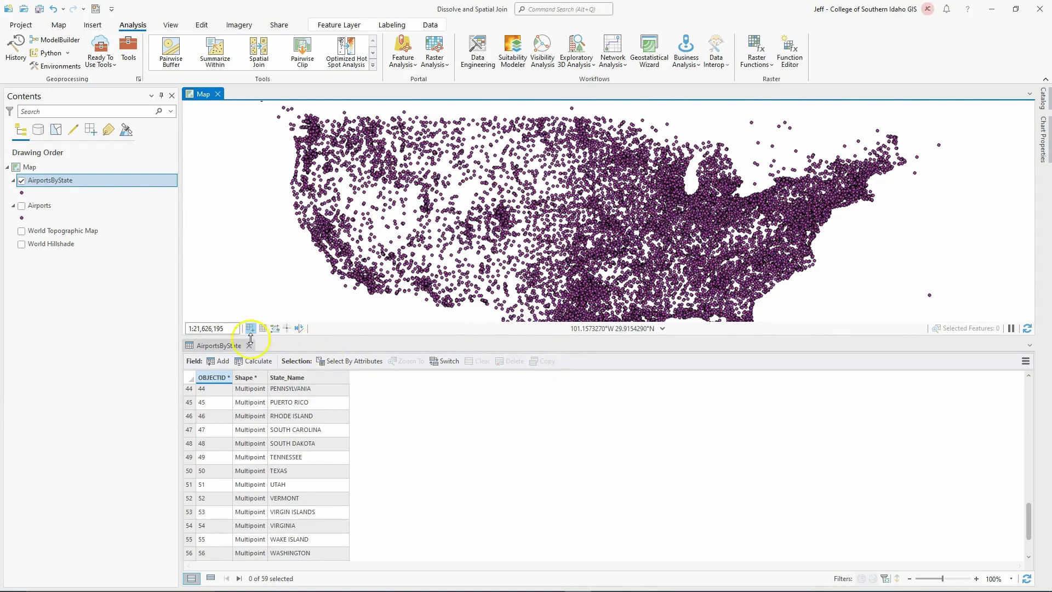
left_click_drag(250, 338, 250, 396)
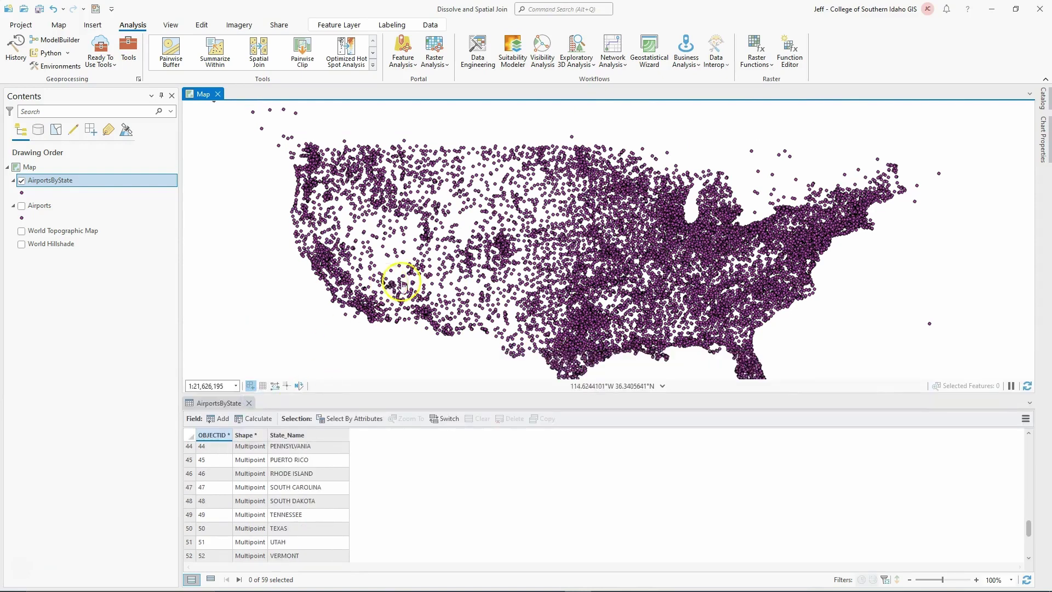
left_click_drag(407, 283, 408, 268)
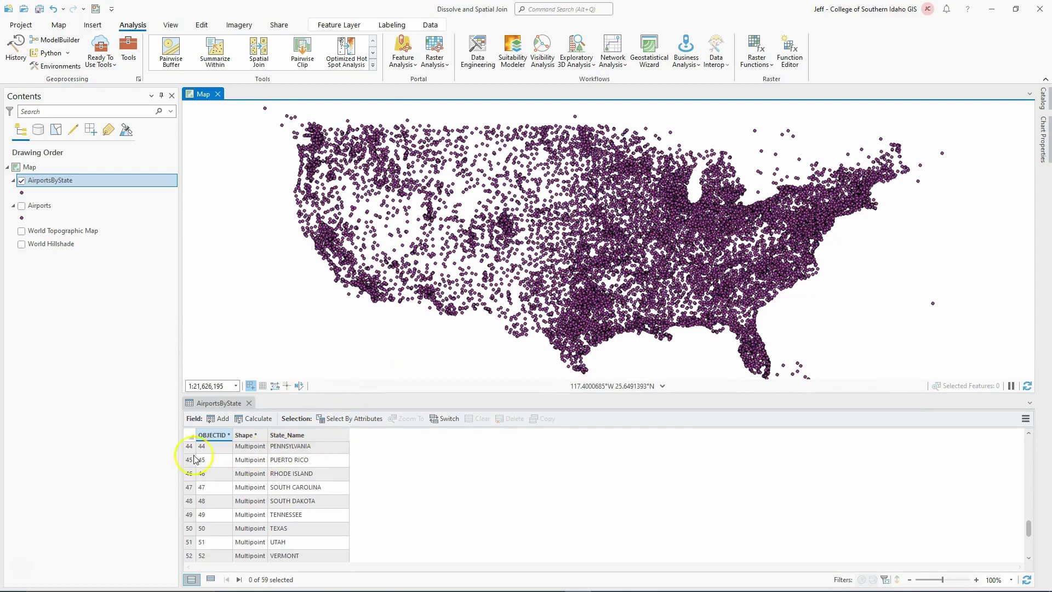
left_click(189, 448)
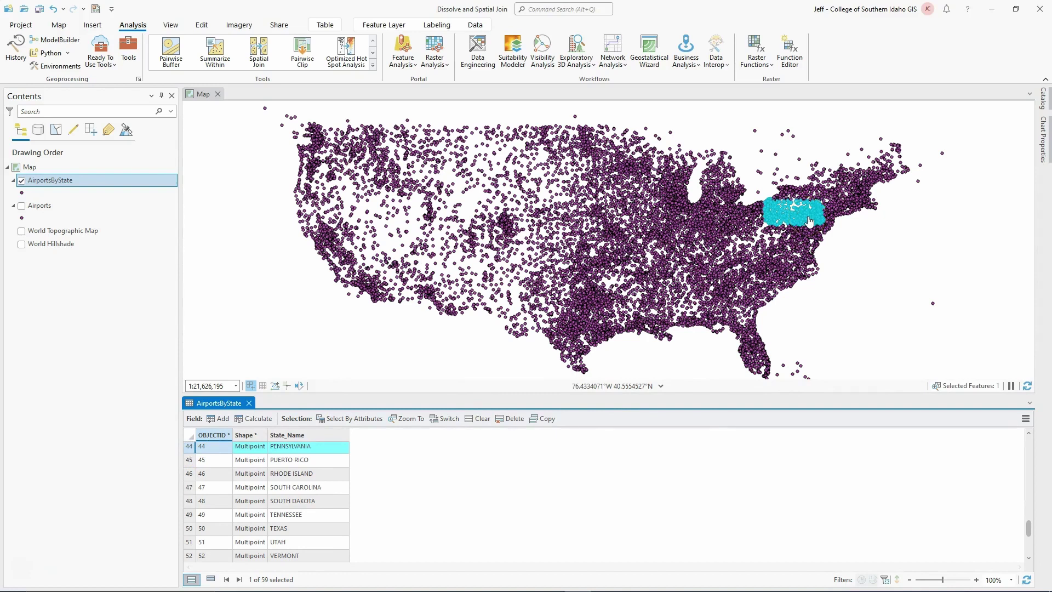
Review the Airports table, close both attribute tables, and hide AirportsByState.
right_click(41, 206)
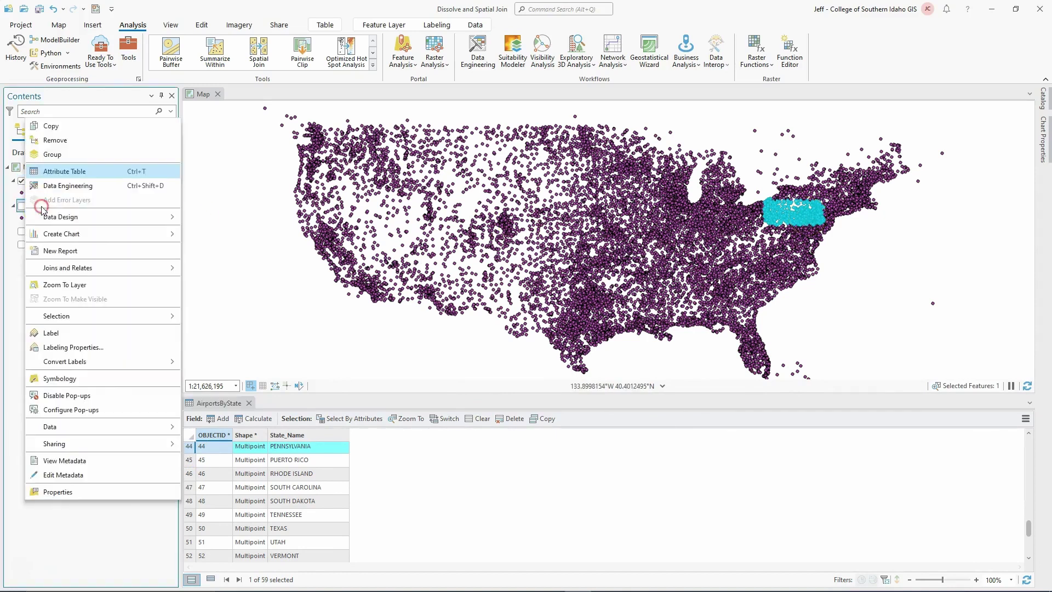
left_click(61, 170)
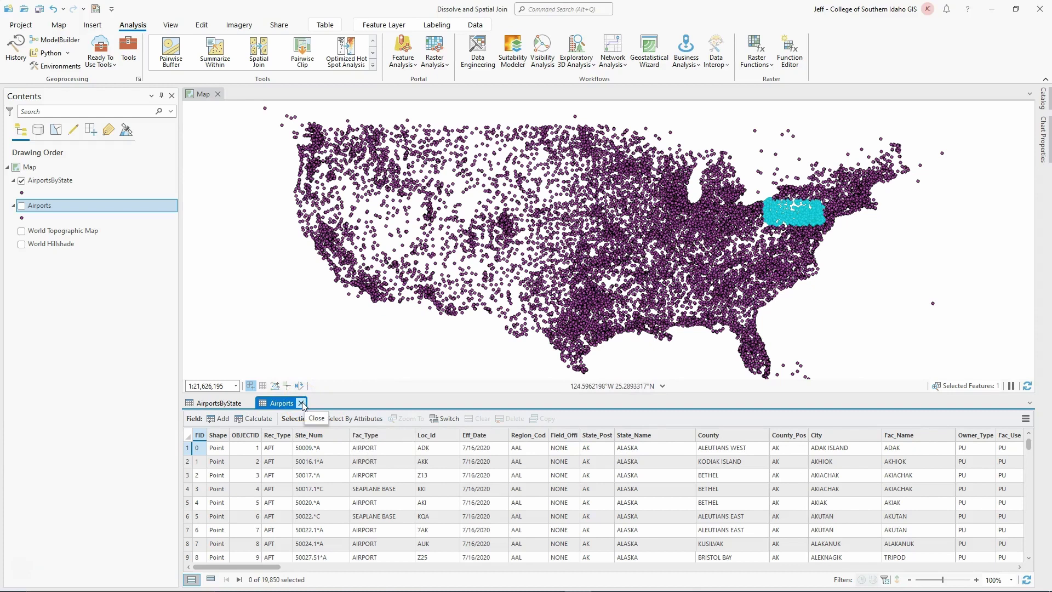
left_click(301, 403)
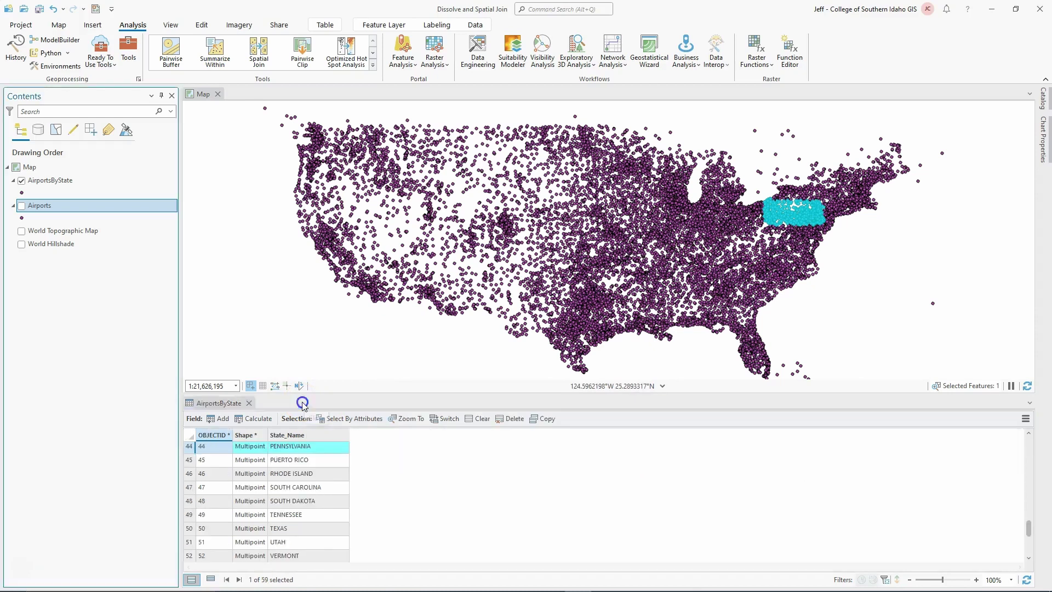
left_click(249, 403)
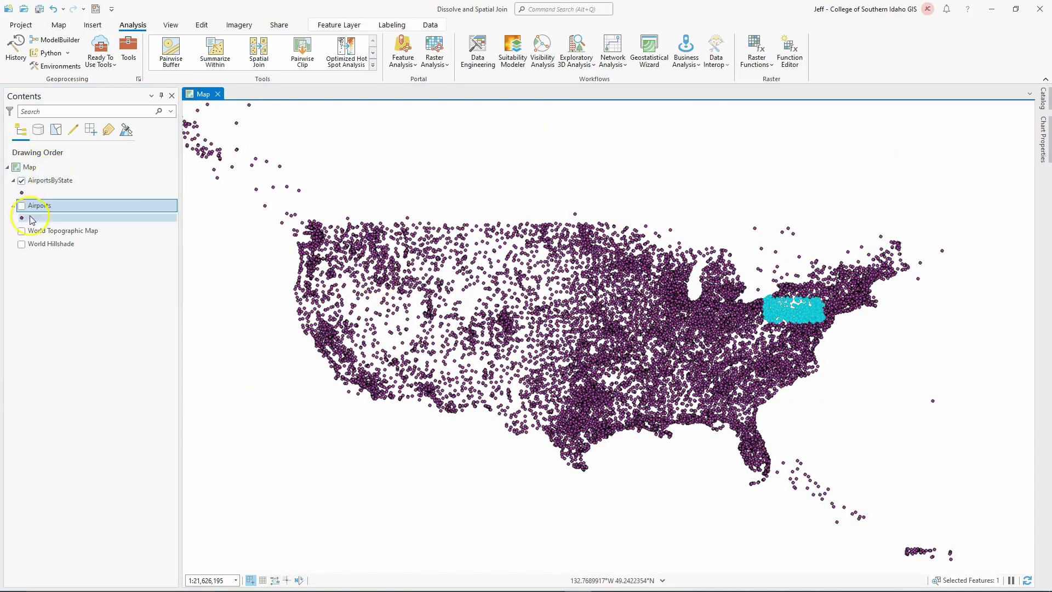
left_click(21, 180)
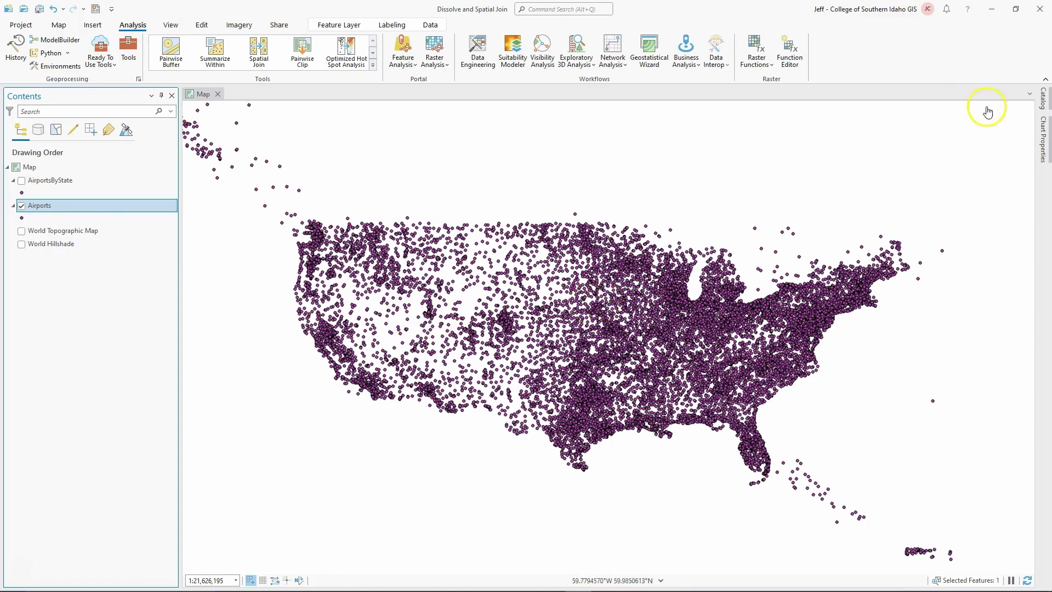
Reopen the Dissolve tool from the Analysis tools search.
left_click(129, 53)
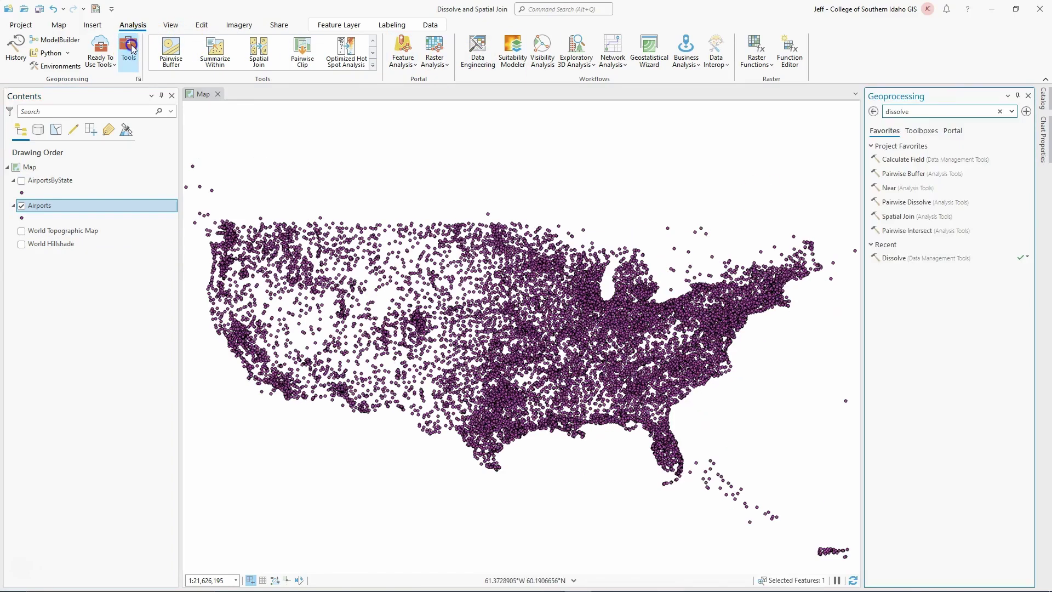
left_click(924, 108)
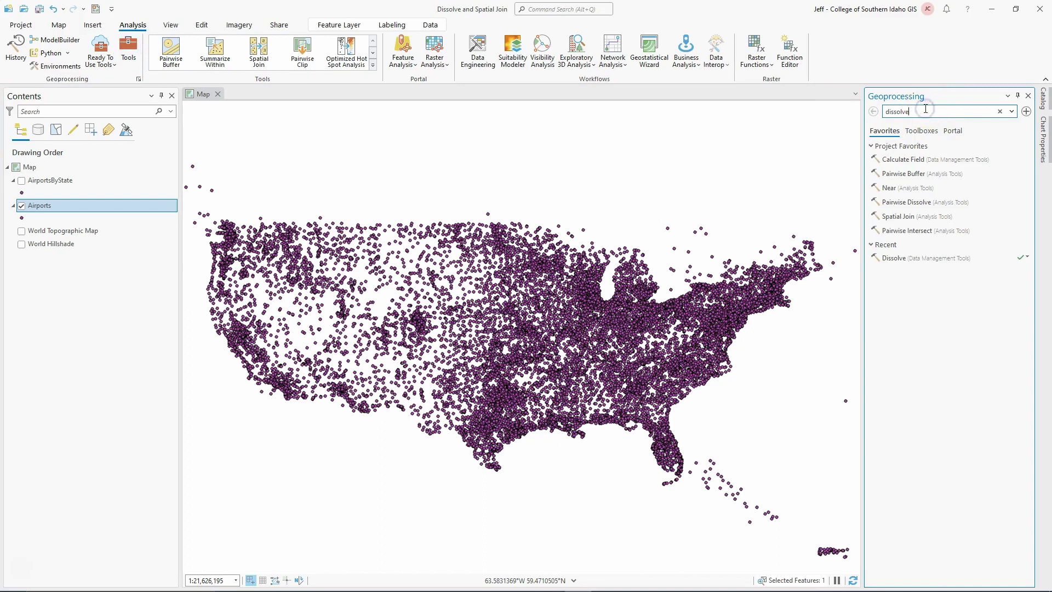
key("Return")
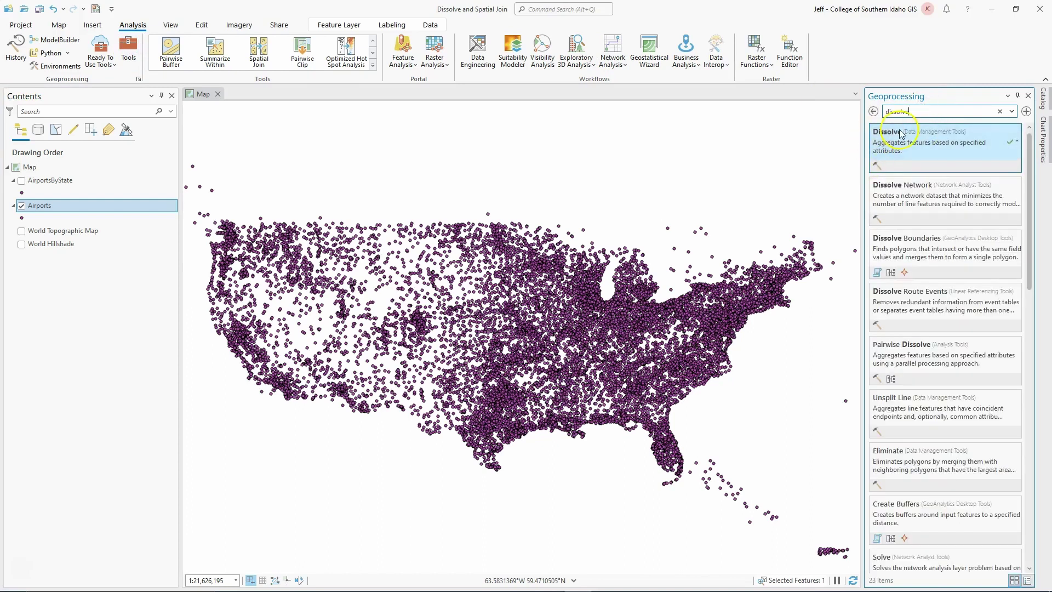
left_click(897, 133)
Set Dissolve input to Airports, output to AirportCount, and dissolve field to State_Name.
left_click(989, 178)
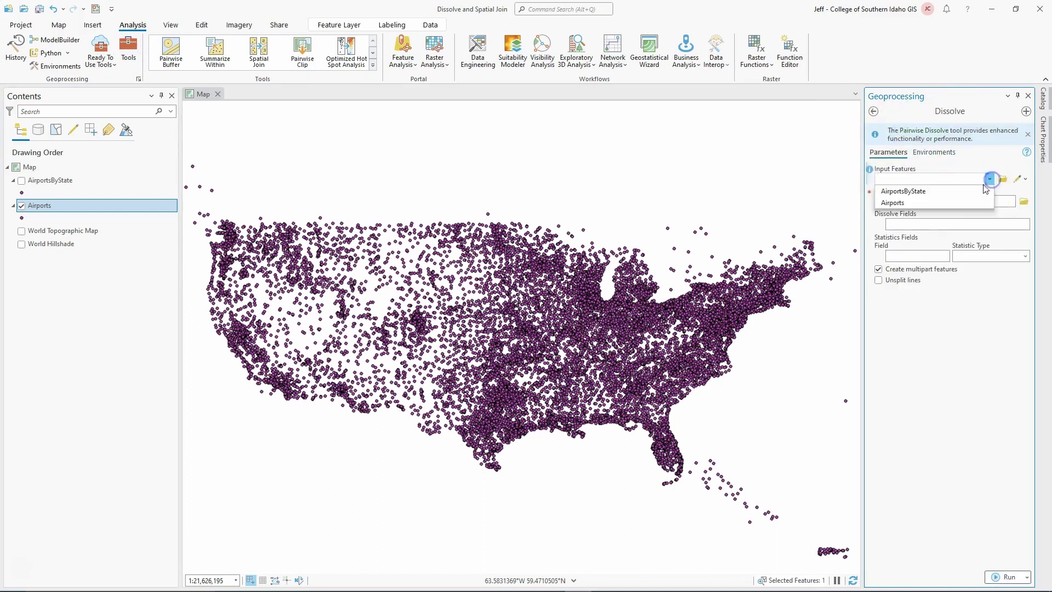
left_click(916, 203)
left_click_drag(1012, 201, 855, 203)
type("AirportCount")
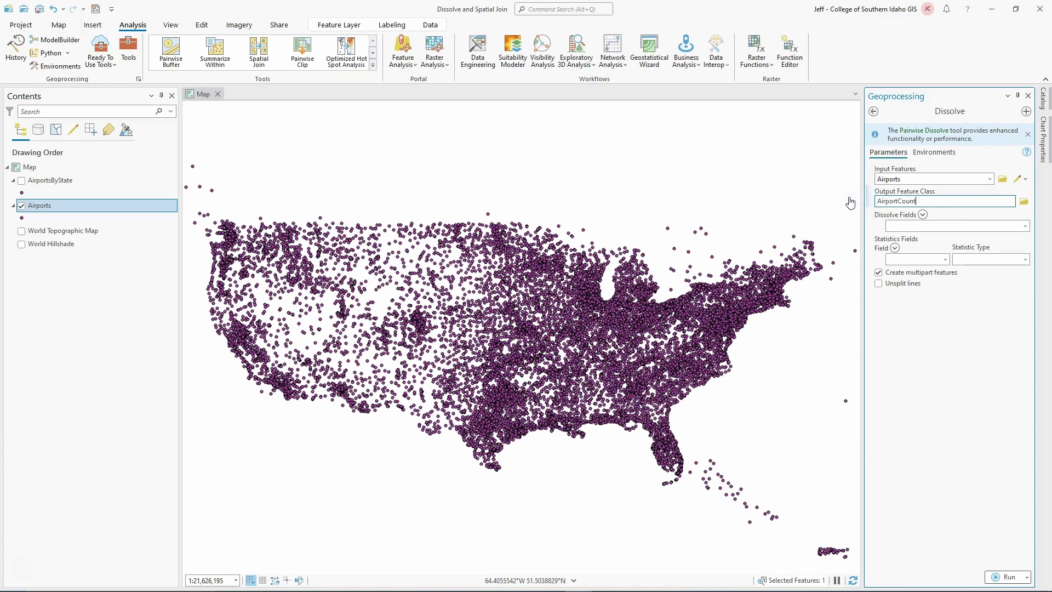
left_click(990, 226)
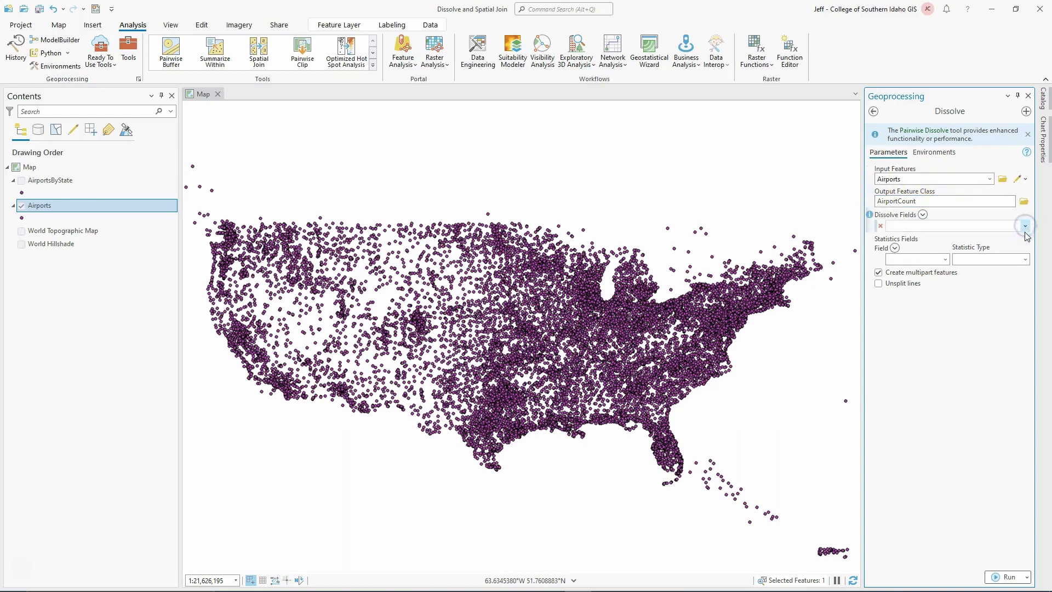
left_click(1024, 225)
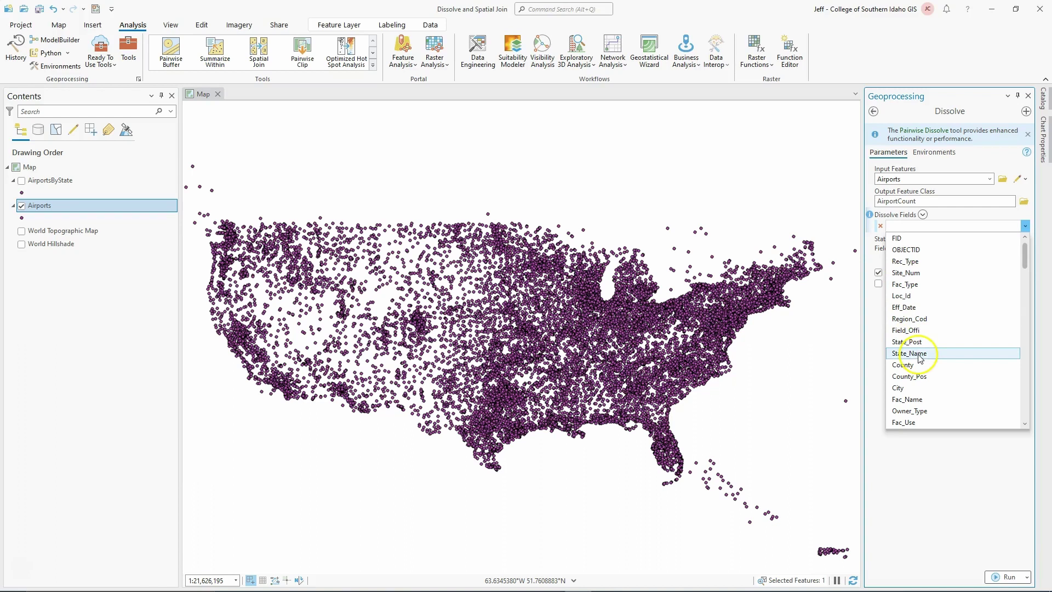
left_click(920, 353)
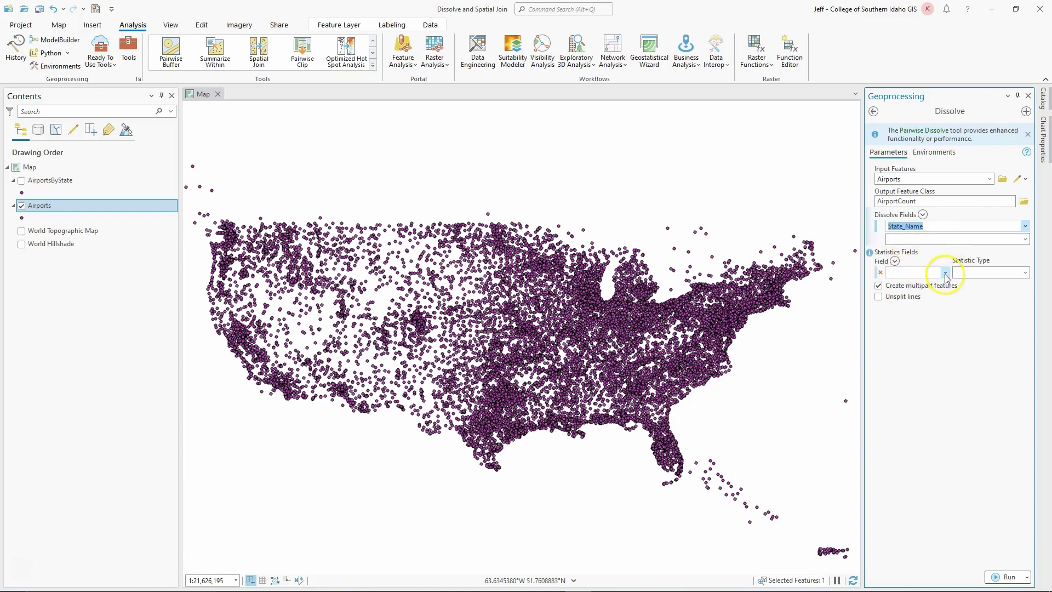
Add State_Name as a Dissolve statistics field with statistic type Count.
left_click(945, 272)
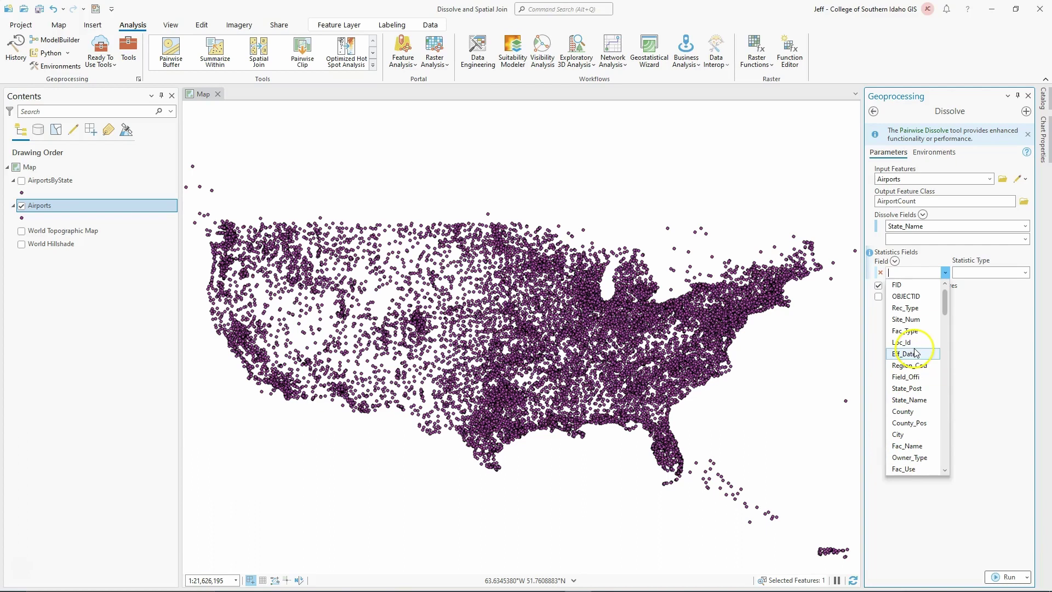
left_click(910, 400)
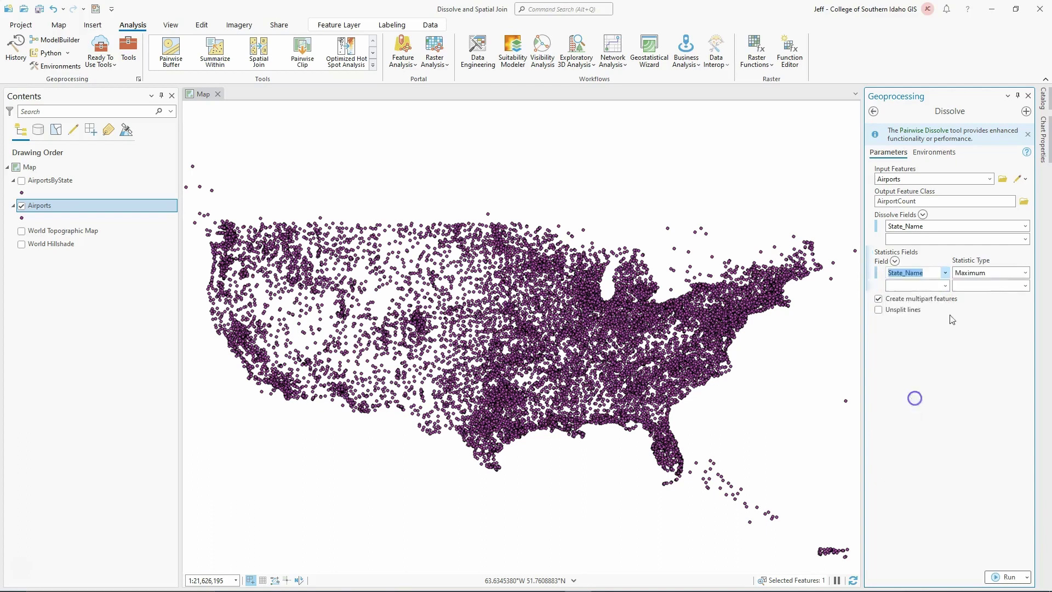
left_click(1021, 275)
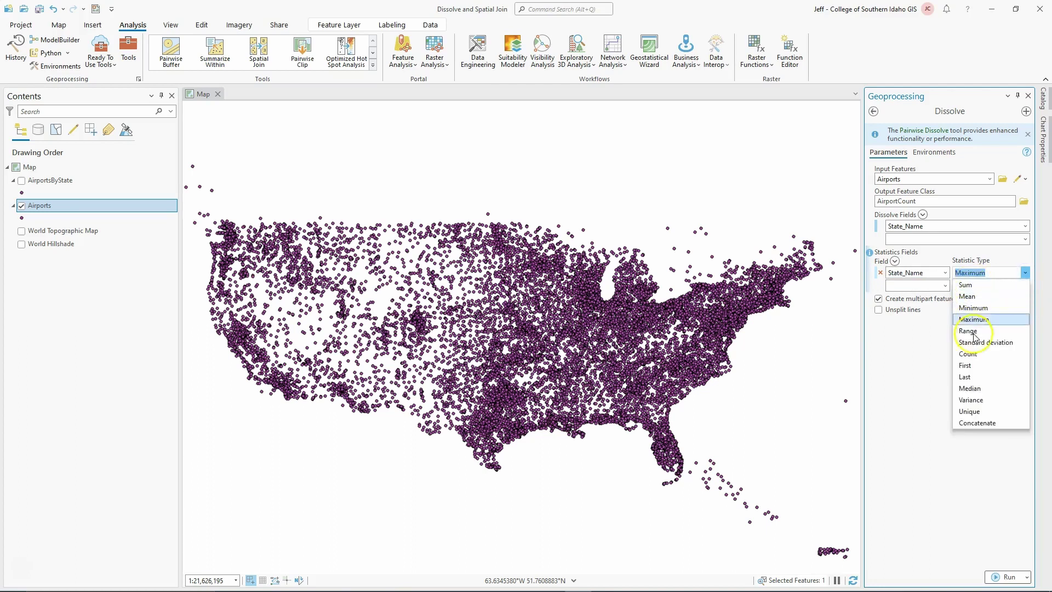
left_click(967, 355)
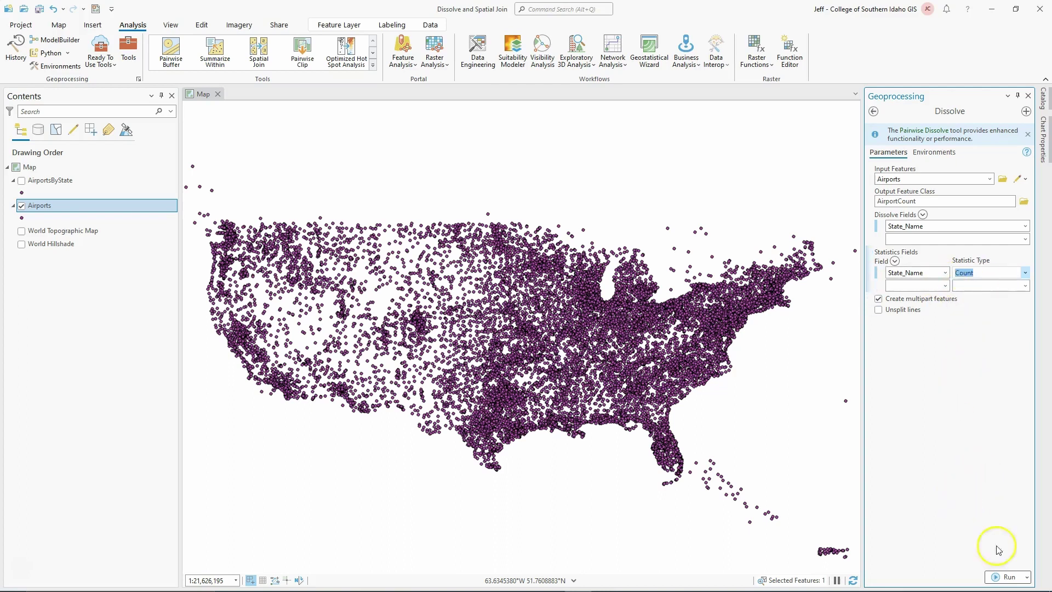
Run the dissolve, hide the Airports layer, and bring up AirportCount's attribute table.
left_click(1008, 577)
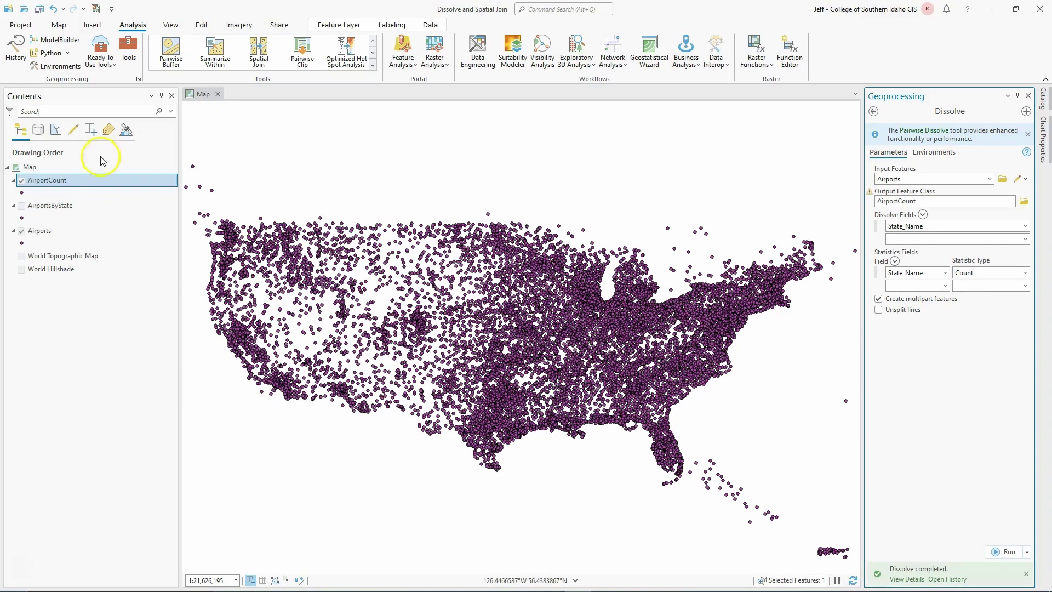
left_click(22, 233)
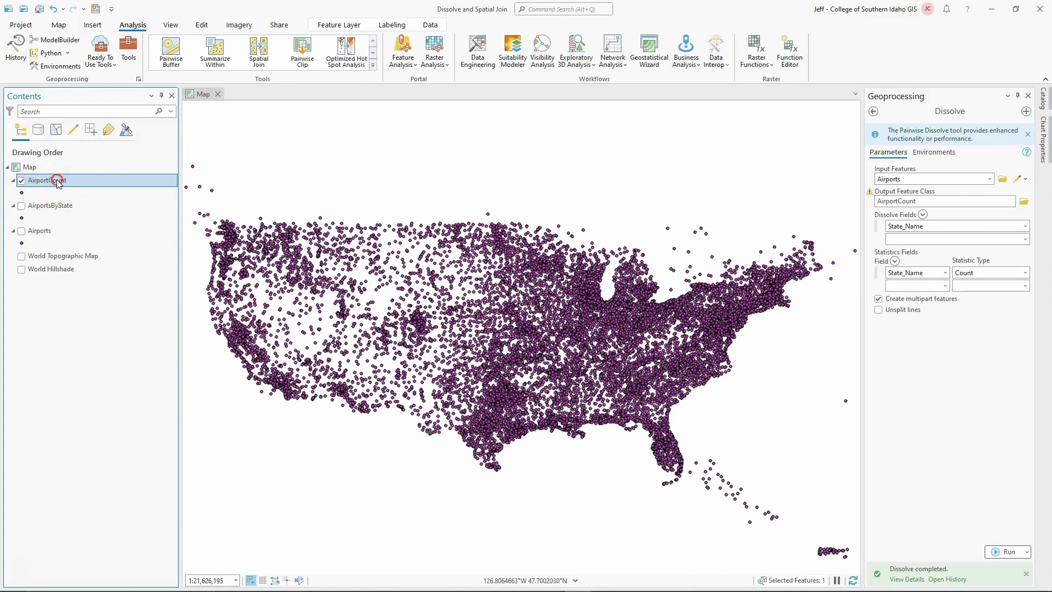
right_click(57, 181)
left_click(77, 143)
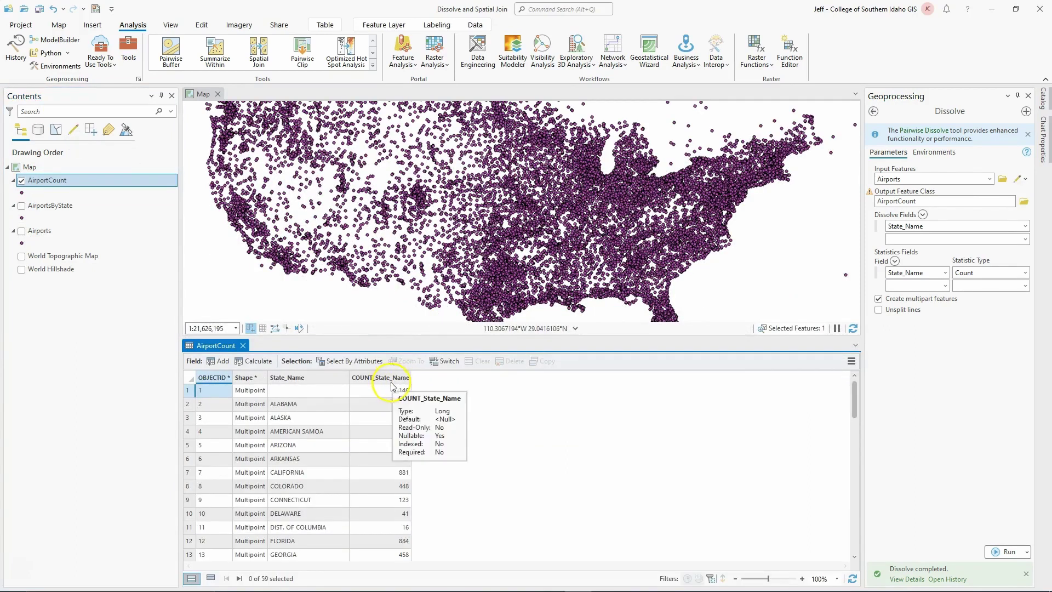
Zoom to the unnamed first record, then select the Alabama and Arizona records to view them.
left_click(188, 391)
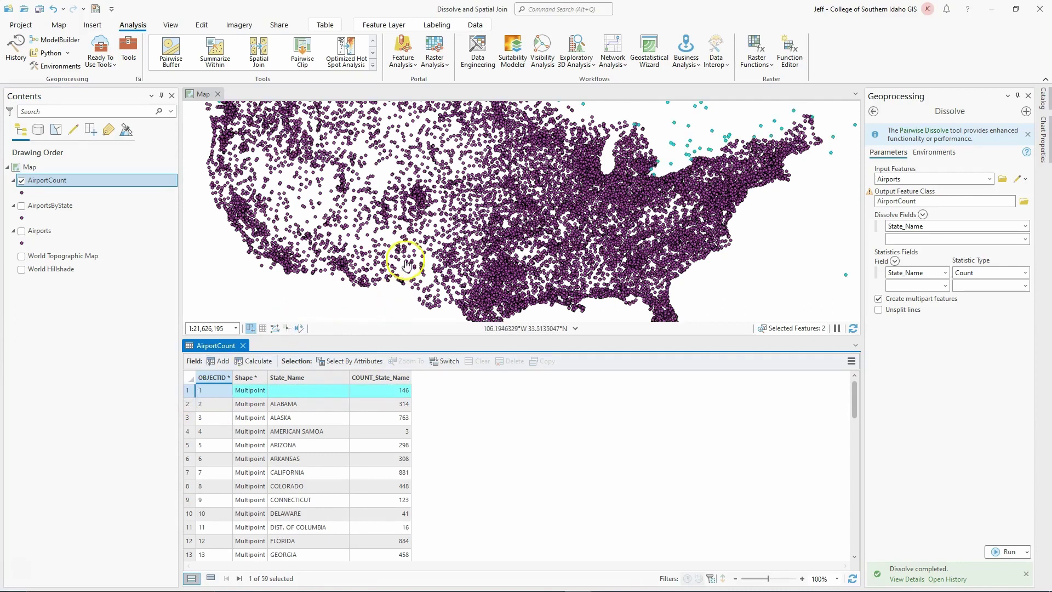
right_click(188, 391)
left_click(209, 418)
scroll(608, 255, "down", 3)
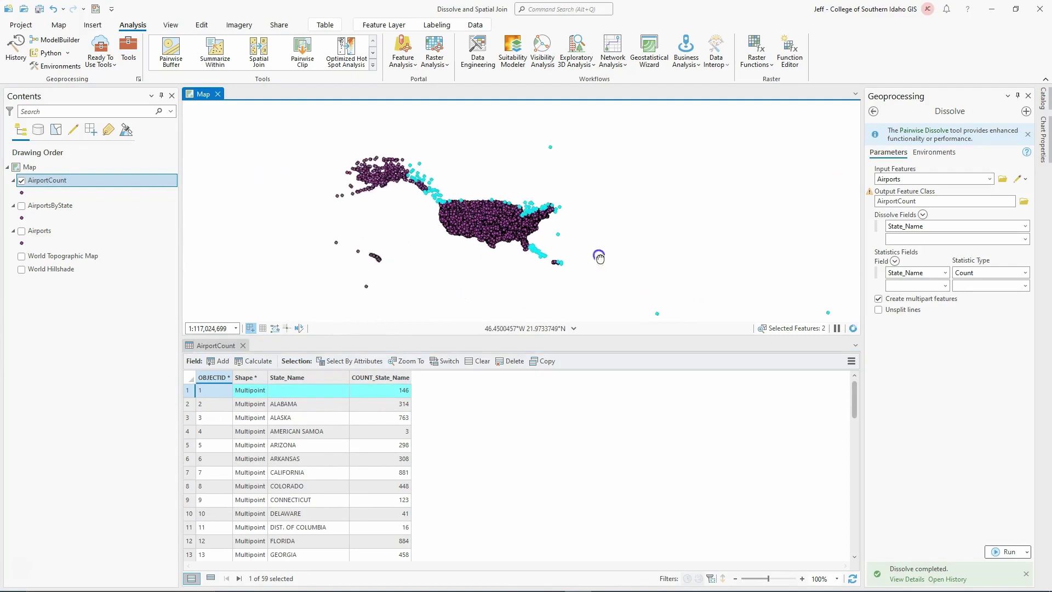
scroll(537, 251, "up", 3)
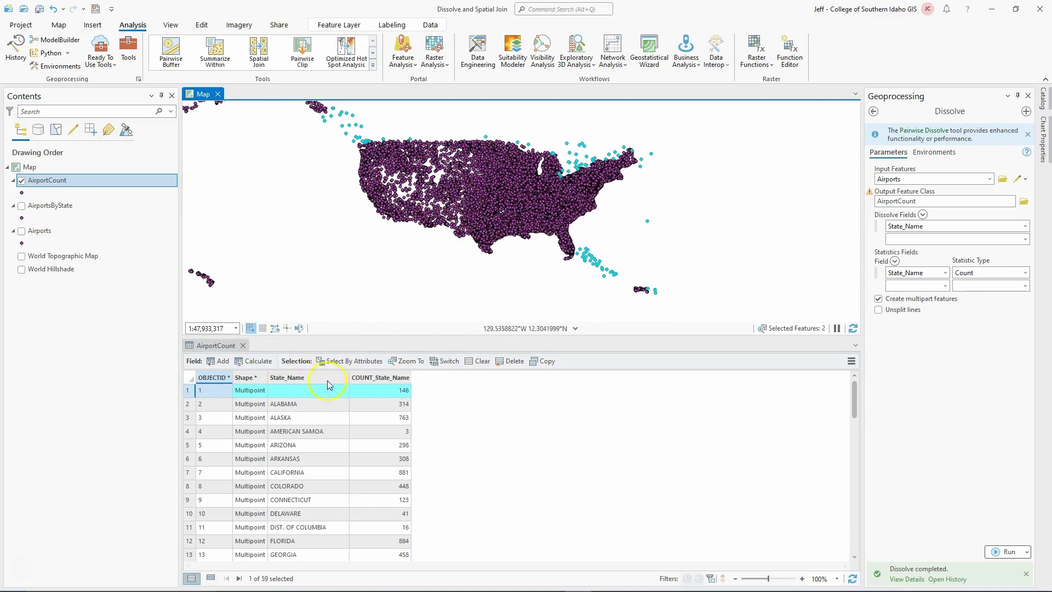
left_click(194, 405)
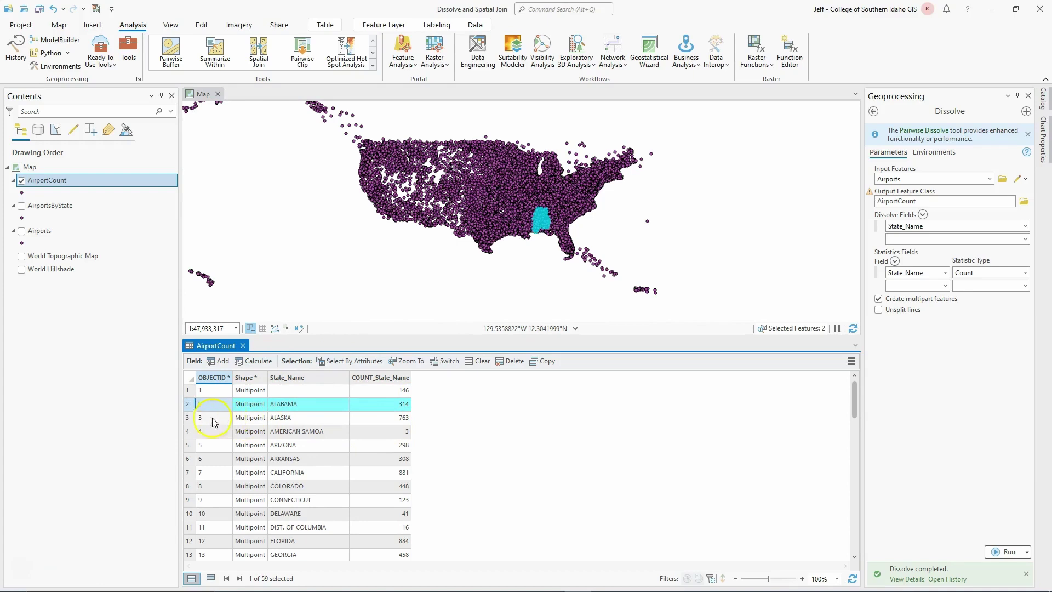
left_click(187, 449)
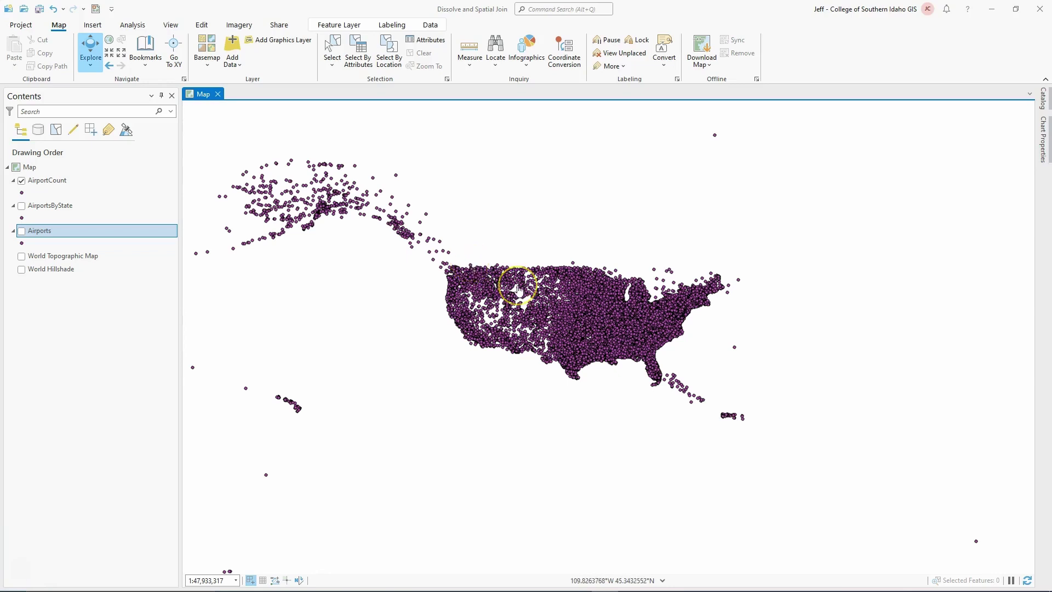
Drag USCounties from Databases > UnitedStates.gdb in the Catalog pane onto the map.
scroll(517, 287, "up", 4)
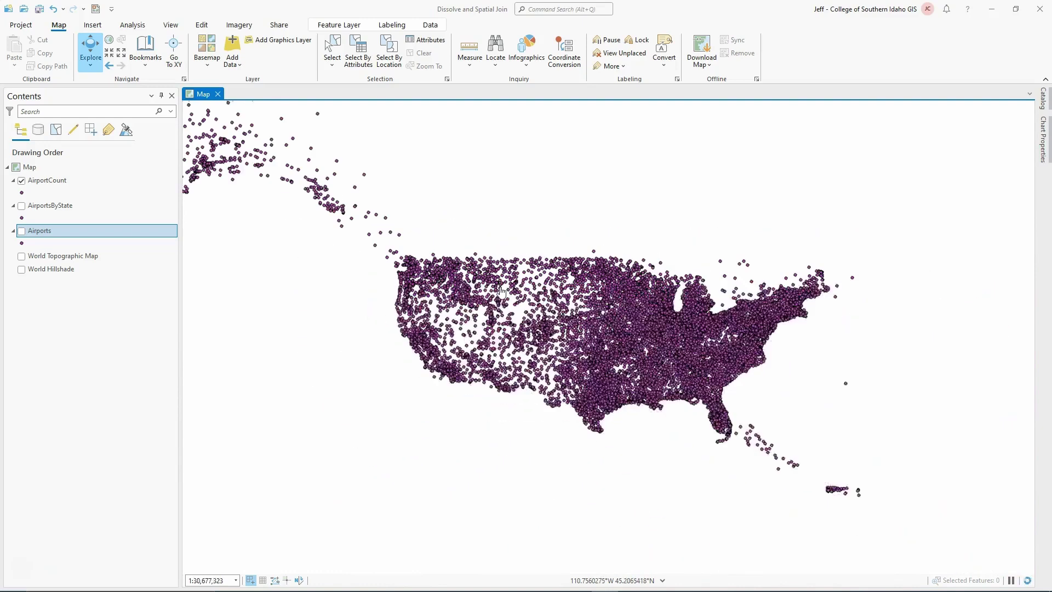
scroll(501, 291, "up", 5)
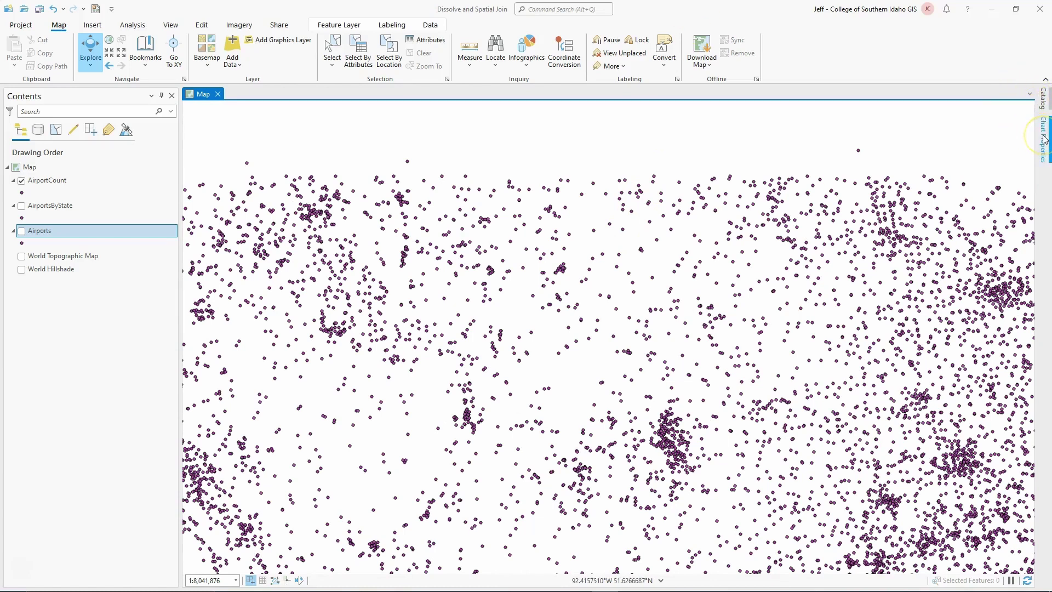
left_click(1042, 97)
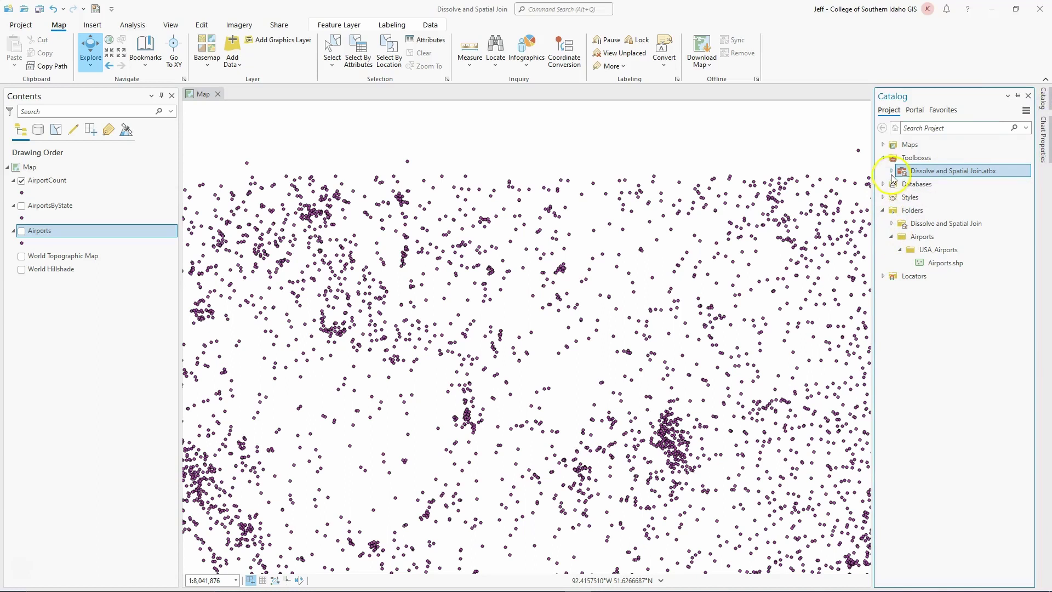
left_click(882, 184)
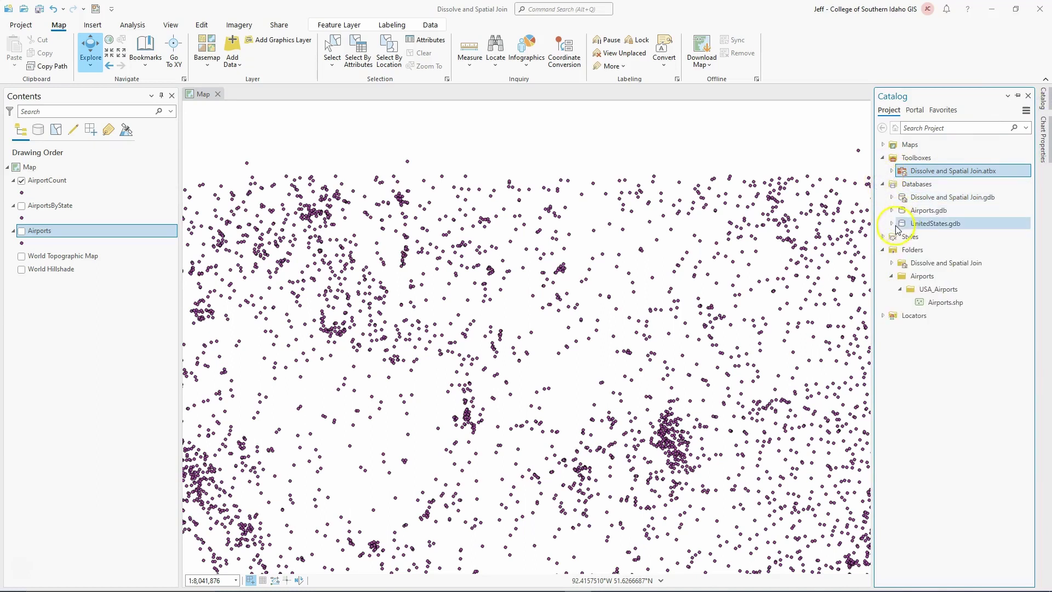
left_click(890, 224)
scroll(906, 274, "down", 2)
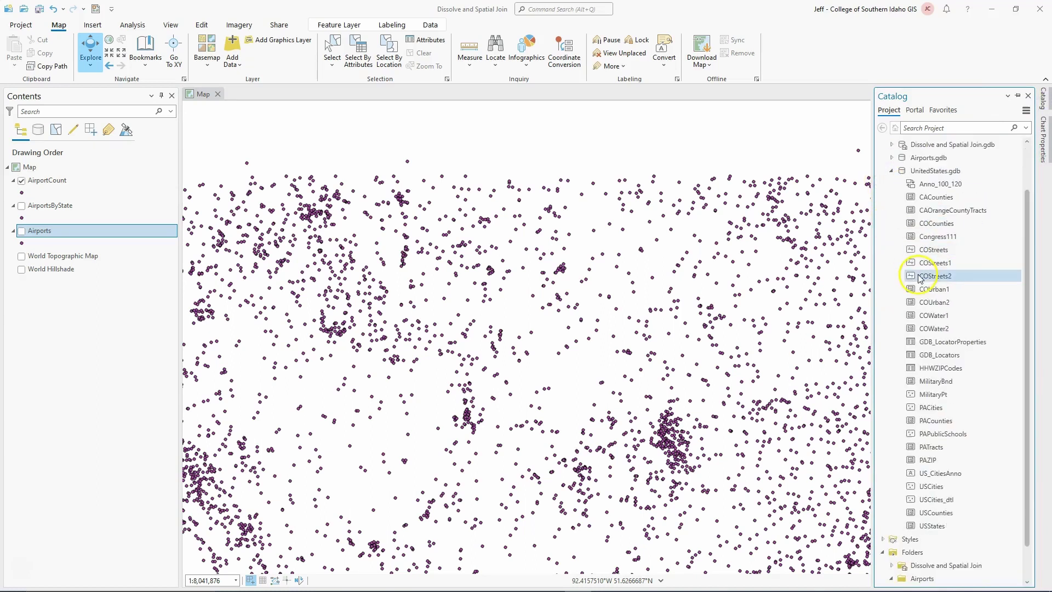
left_click(944, 515)
left_click_drag(944, 516, 674, 407)
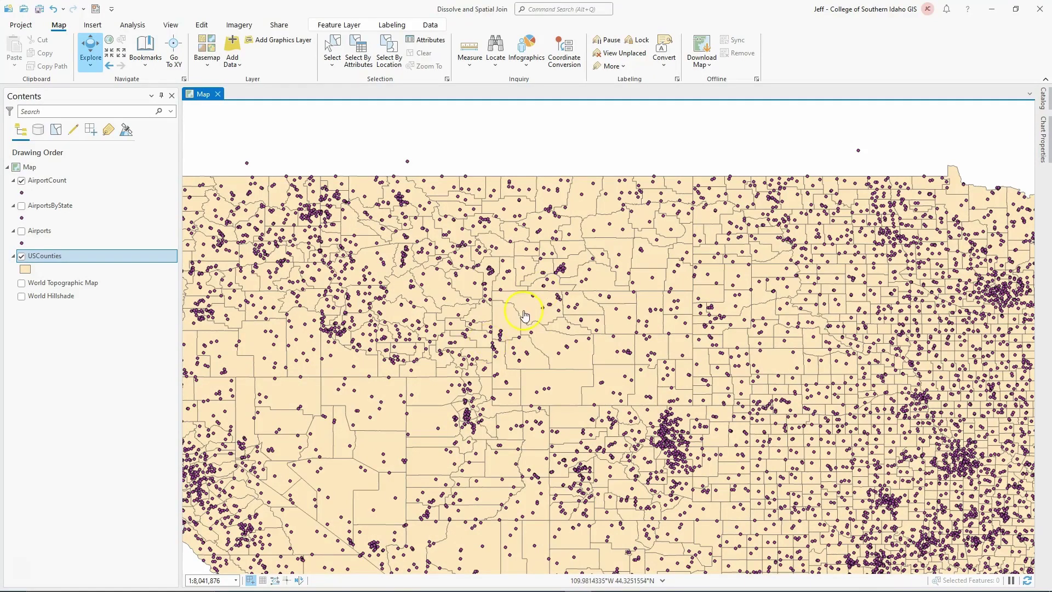
left_click_drag(521, 307, 692, 252)
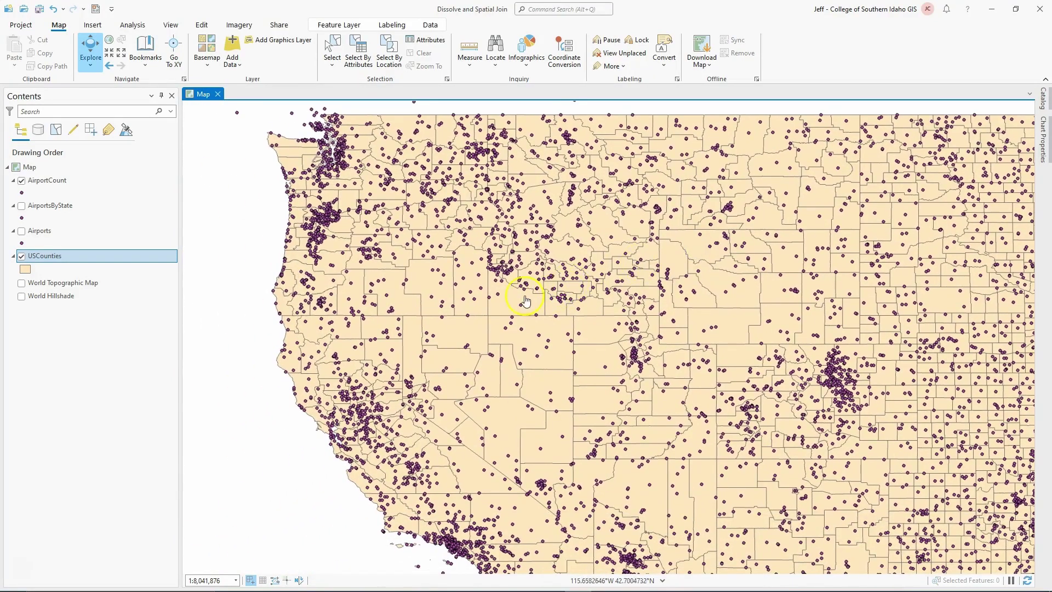
right_click(59, 231)
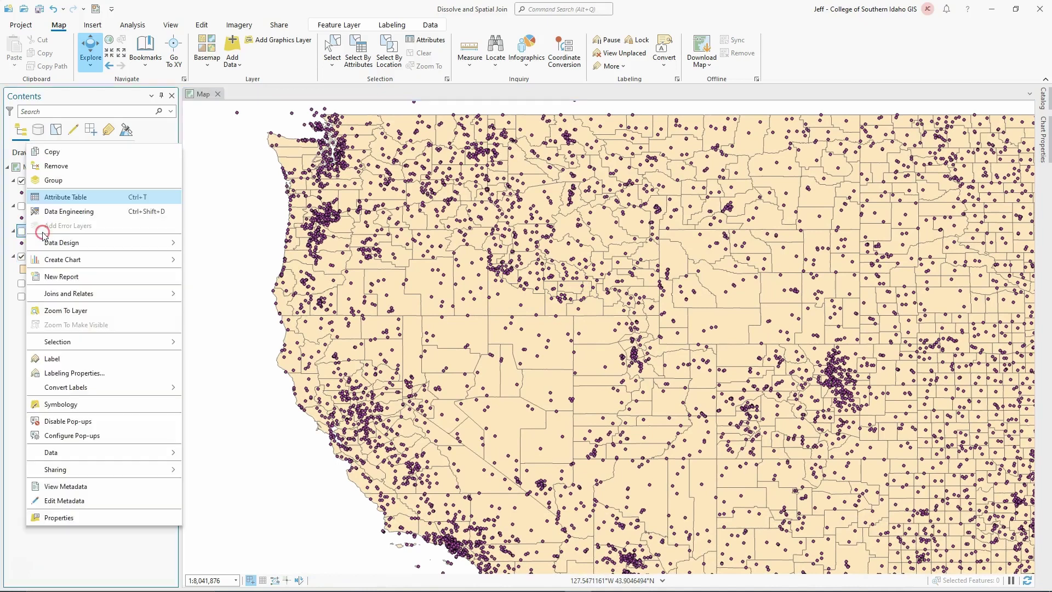
left_click(64, 197)
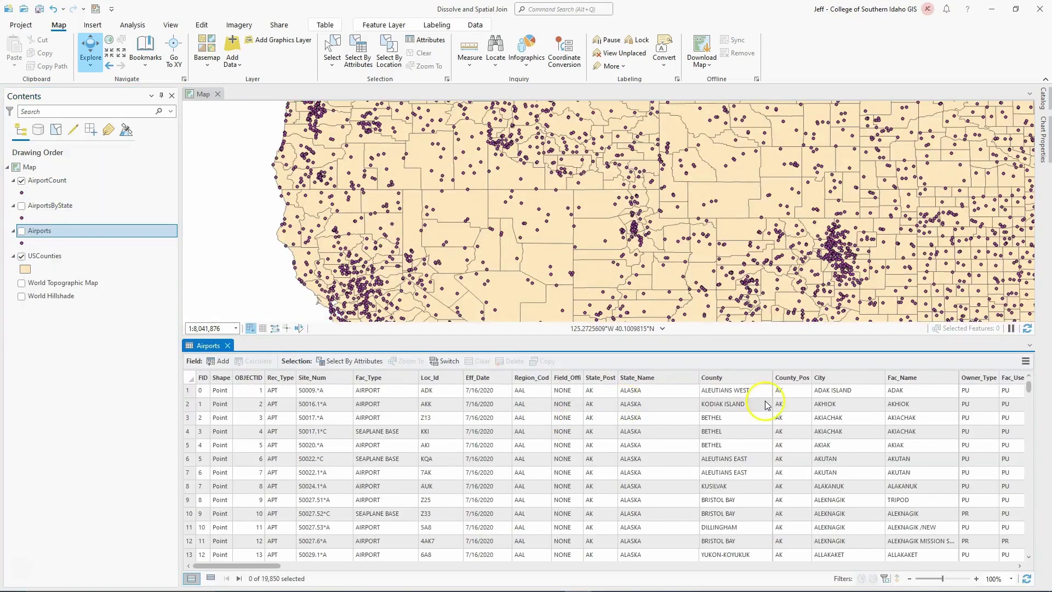
left_click(228, 347)
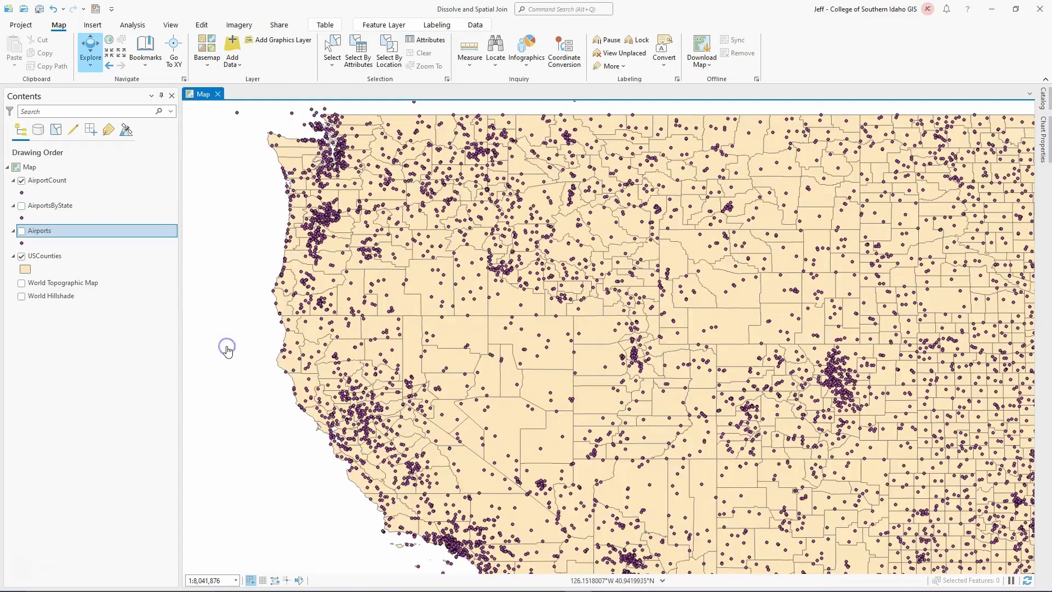
left_click_drag(734, 335, 690, 327)
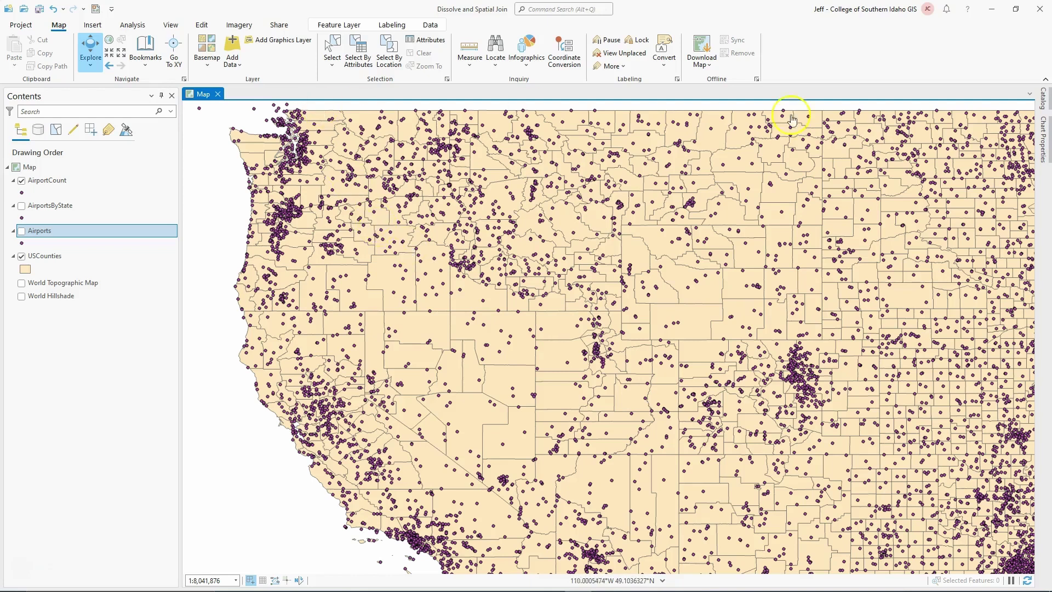
Create a new model in the Dissolve and Spatial Join toolbox.
left_click(1043, 102)
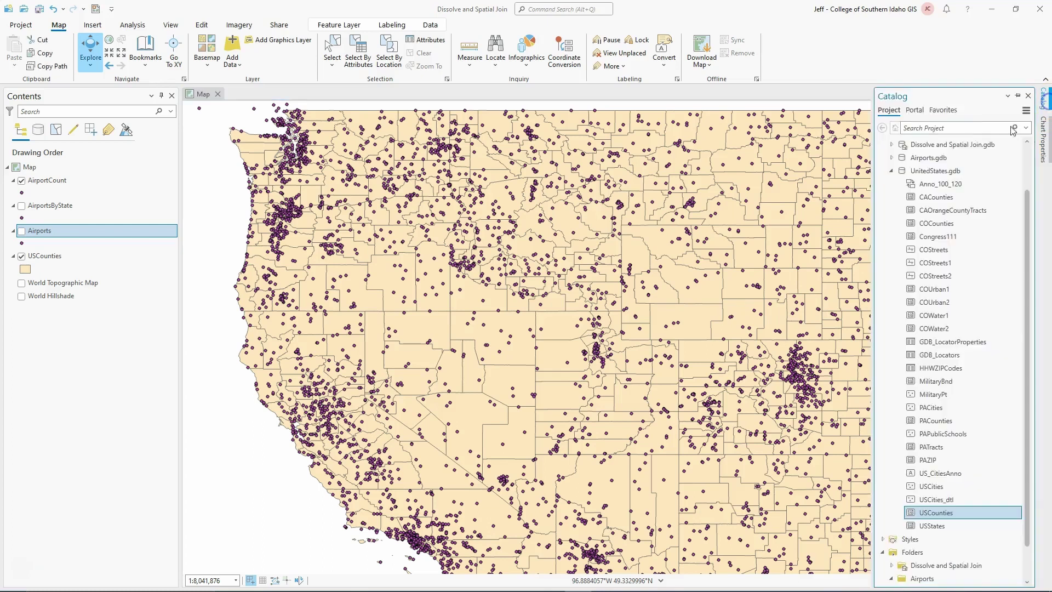
left_click(892, 171)
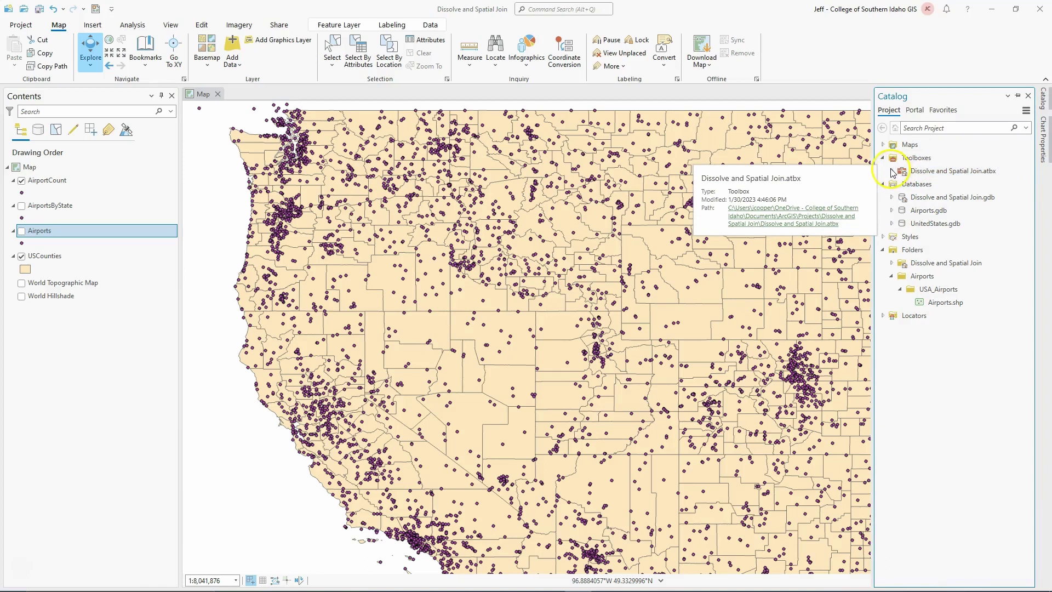
left_click(891, 170)
left_click(912, 184)
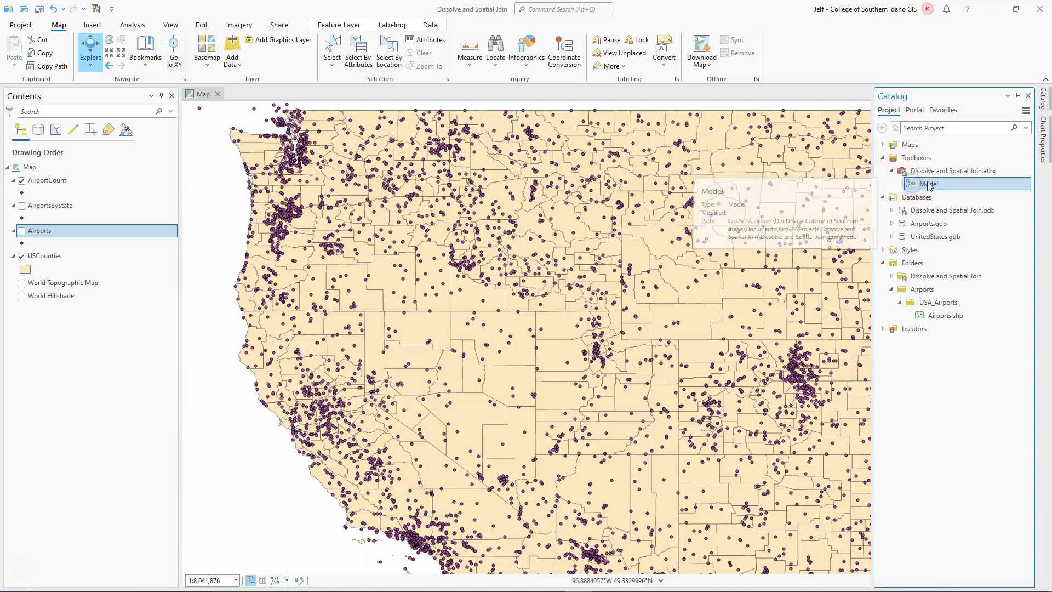
right_click(927, 170)
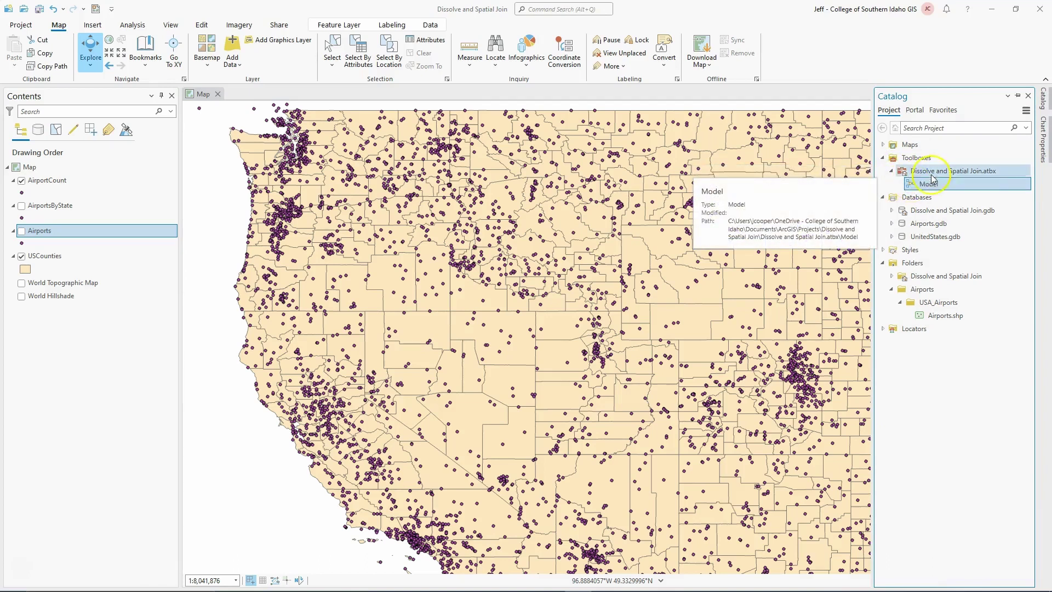
left_click(833, 187)
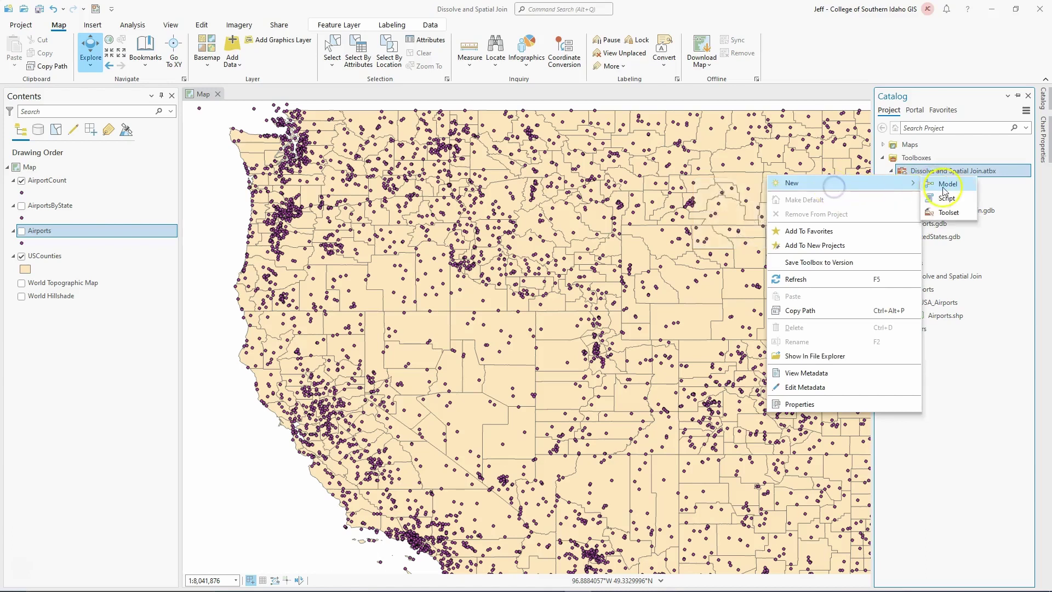
left_click(947, 184)
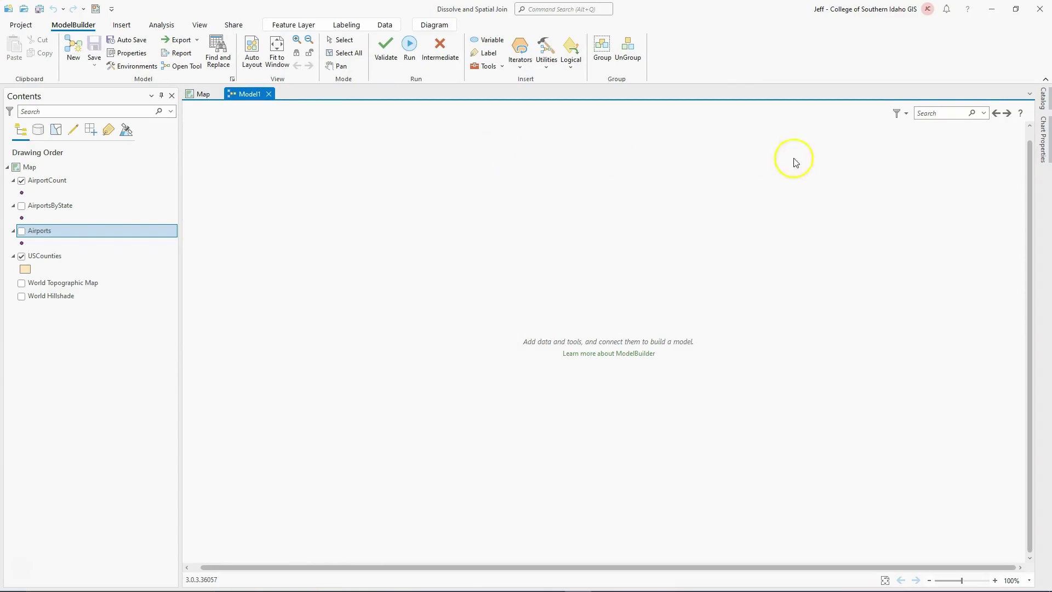
Add the Airports and USCounties layers to the model canvas.
left_click_drag(33, 230, 236, 202)
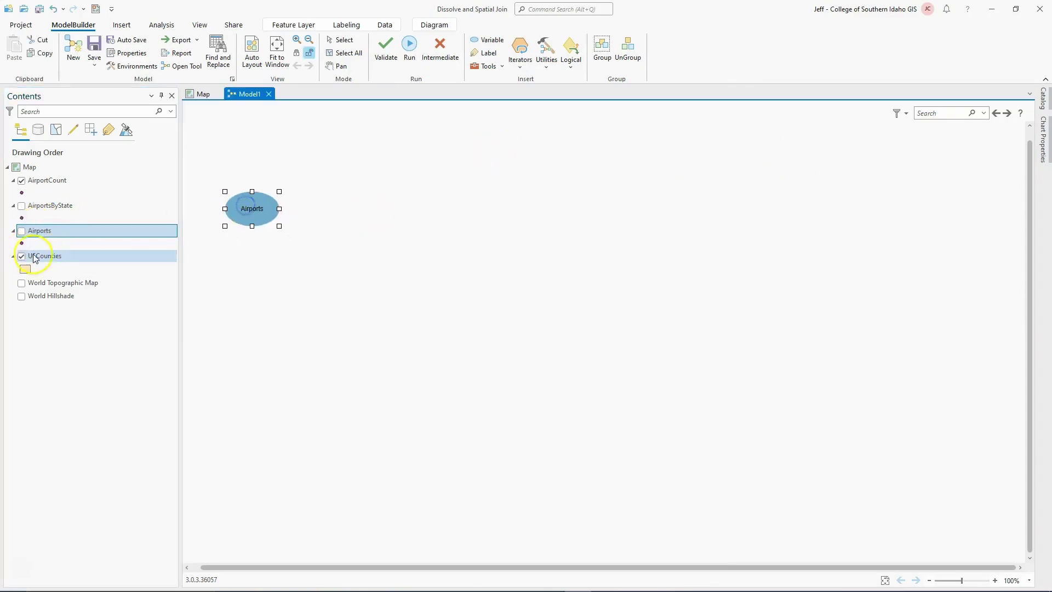
left_click_drag(39, 256, 246, 269)
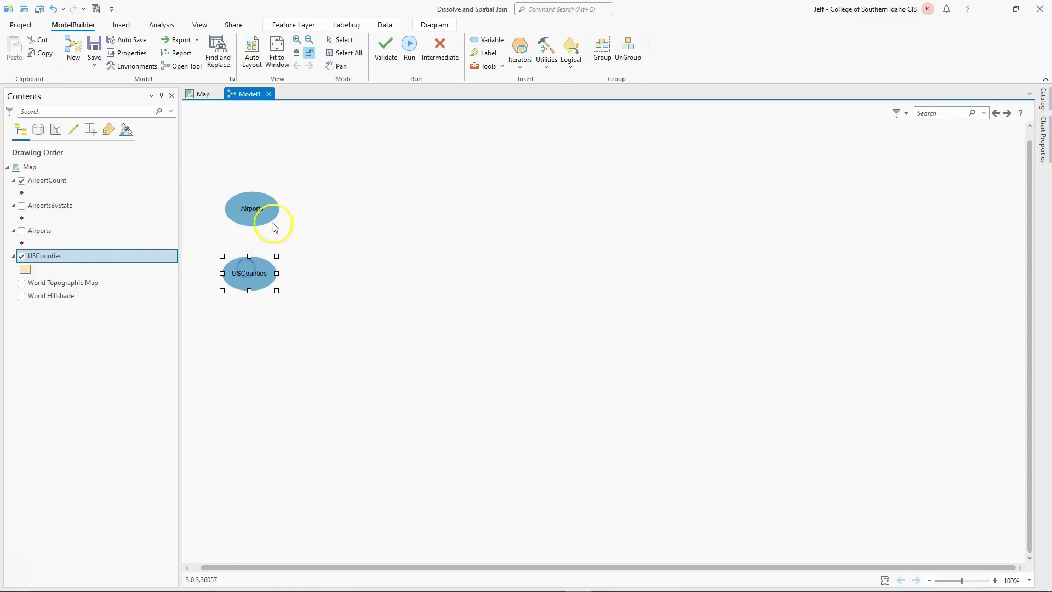
left_click(322, 233)
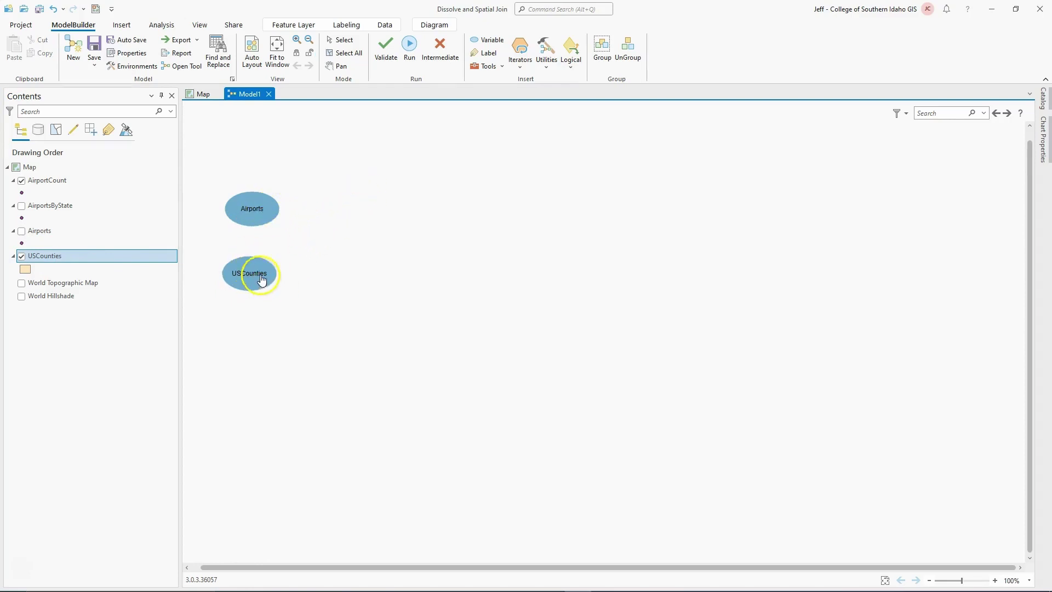
Place the Spatial Join tool from a 'spatial join' search into Model1, then shift all elements up-left.
left_click(485, 66)
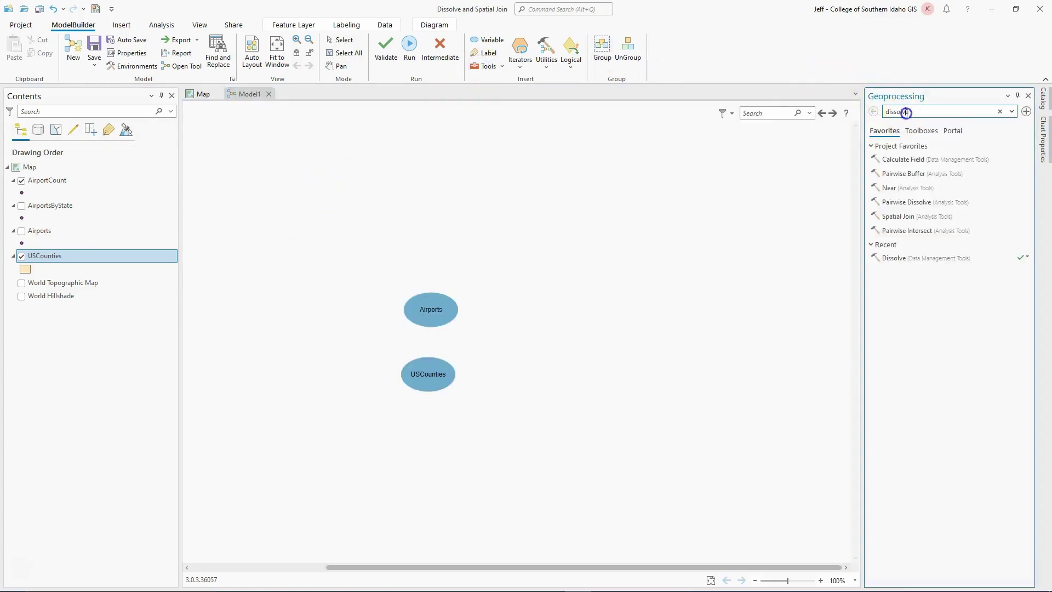
left_click_drag(905, 112, 871, 110)
type("sp")
type("atial join")
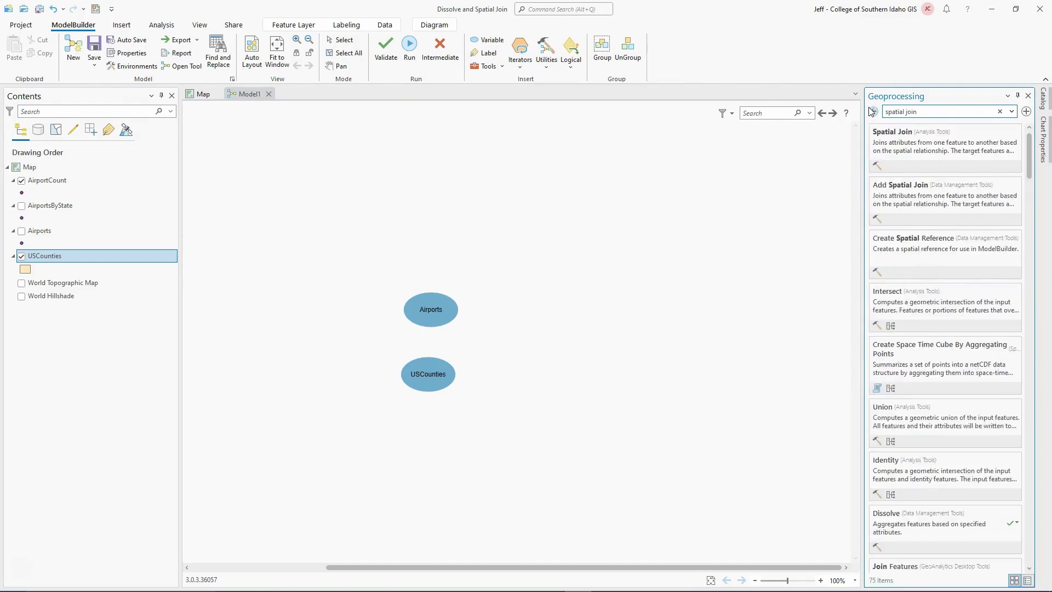
left_click_drag(920, 143, 512, 336)
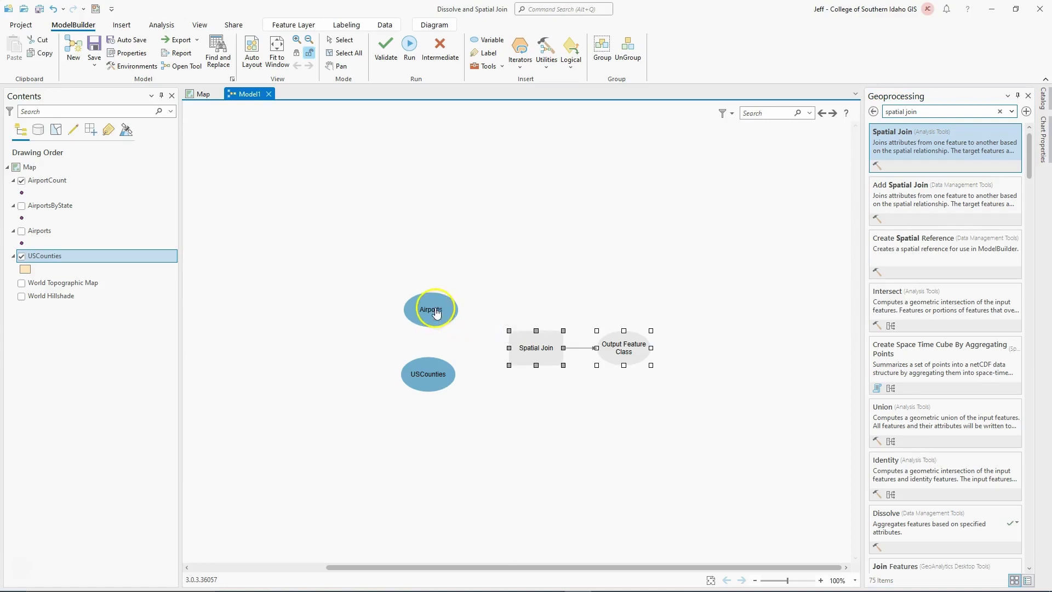
left_click_drag(362, 249, 726, 433)
left_click_drag(528, 347, 377, 200)
left_click(401, 305)
left_click(487, 212)
left_click(442, 277)
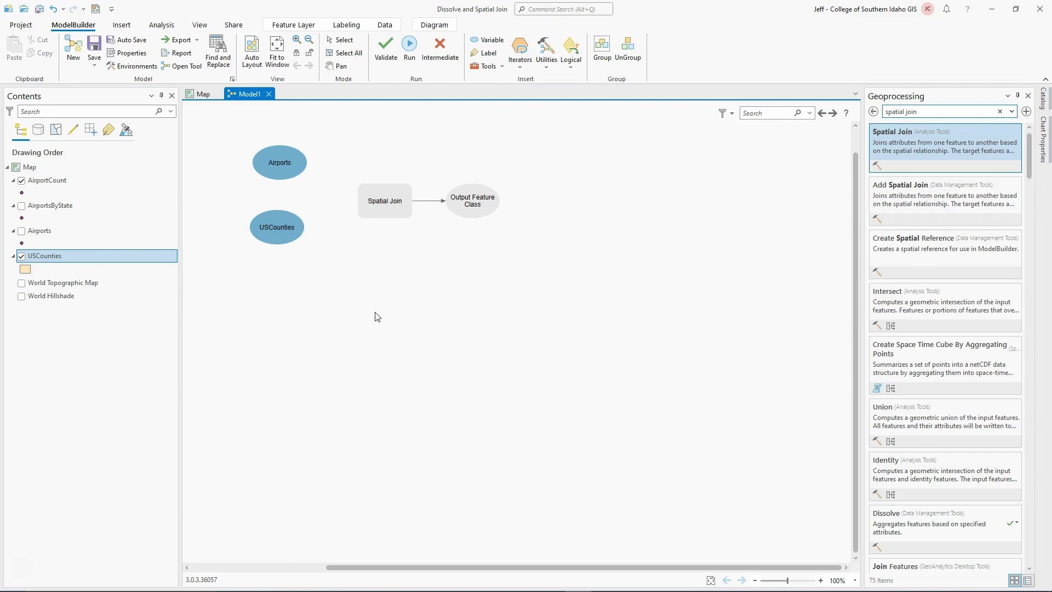
double_click(387, 213)
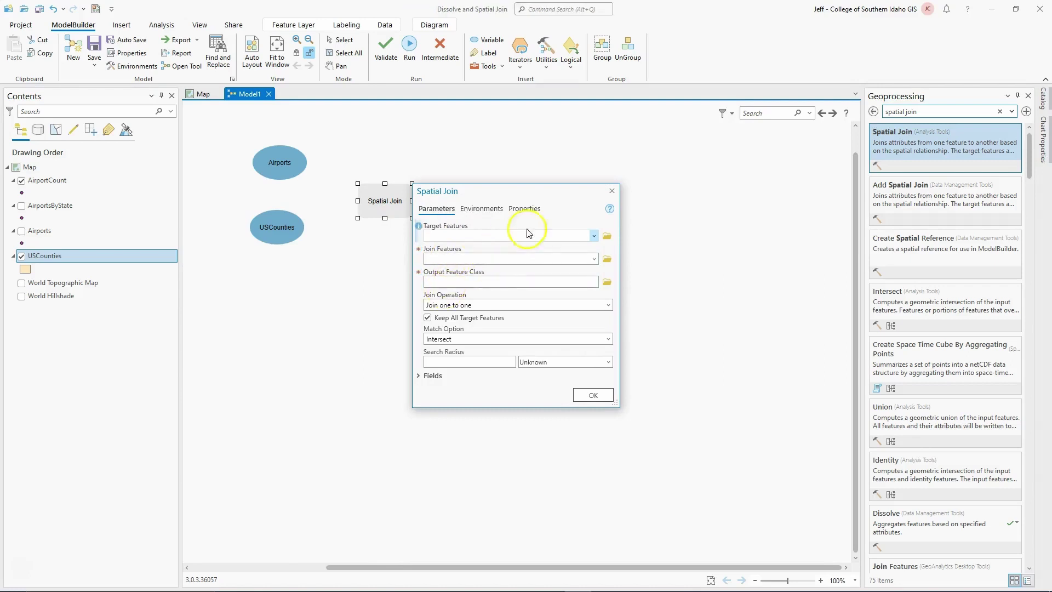
left_click(613, 191)
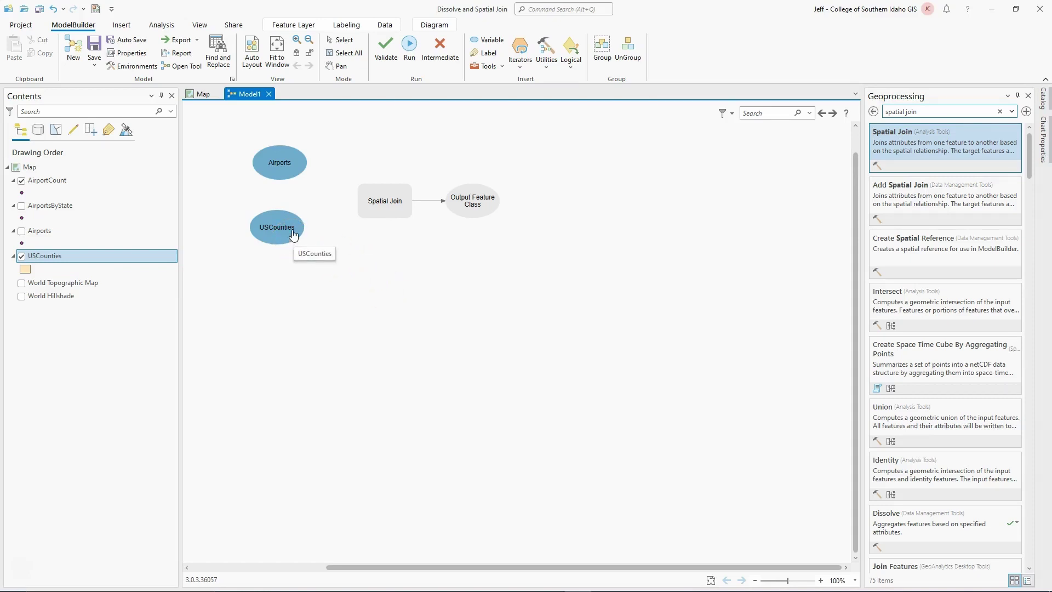
Connect USCounties to Spatial Join as Target Features and Airports as Join Features.
left_click_drag(293, 235, 376, 205)
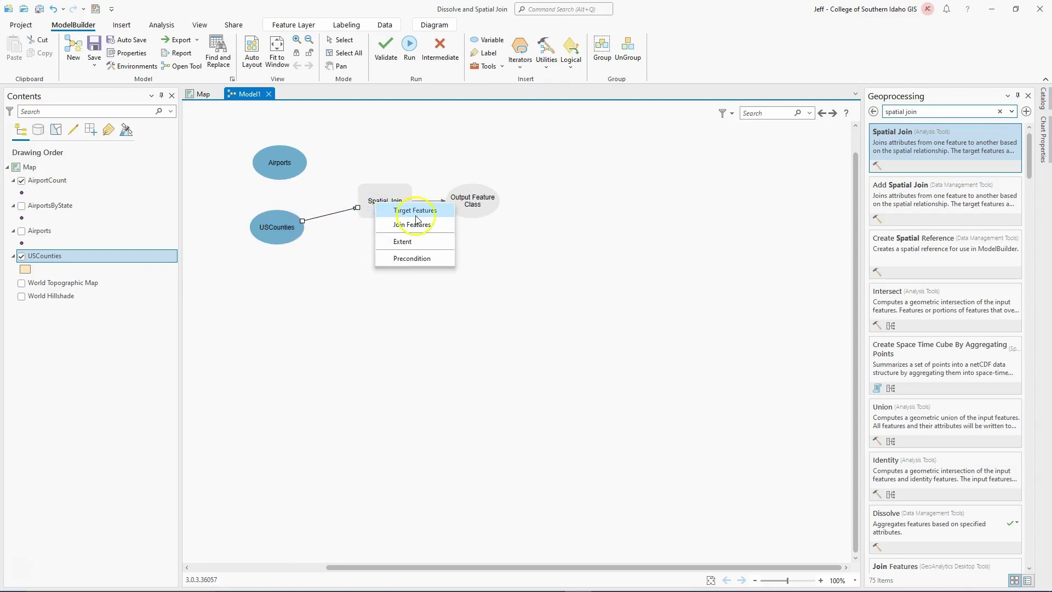
left_click(416, 213)
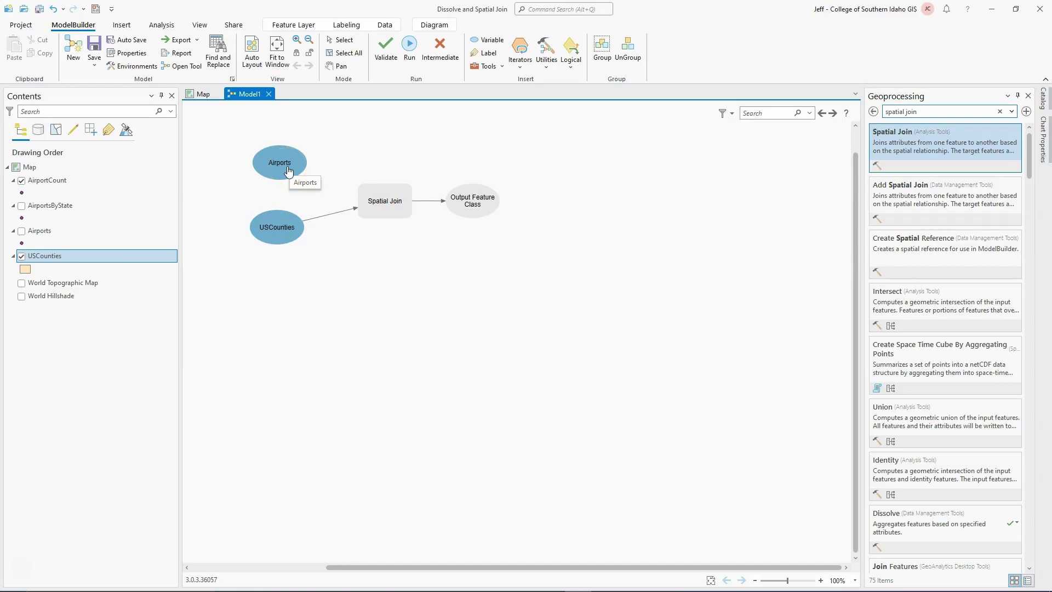
left_click_drag(287, 171, 368, 197)
left_click(398, 225)
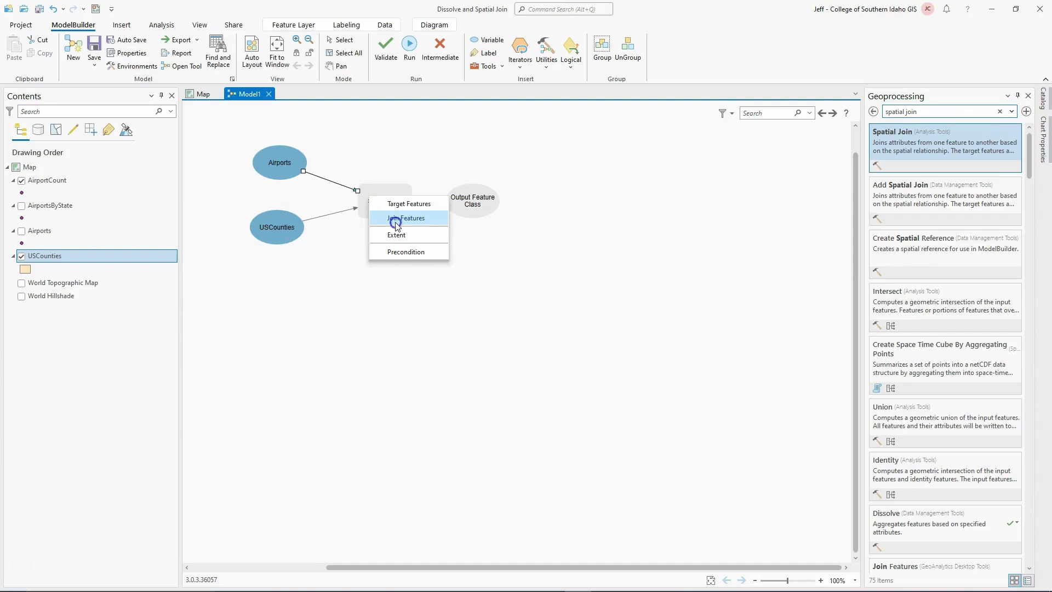
left_click(396, 219)
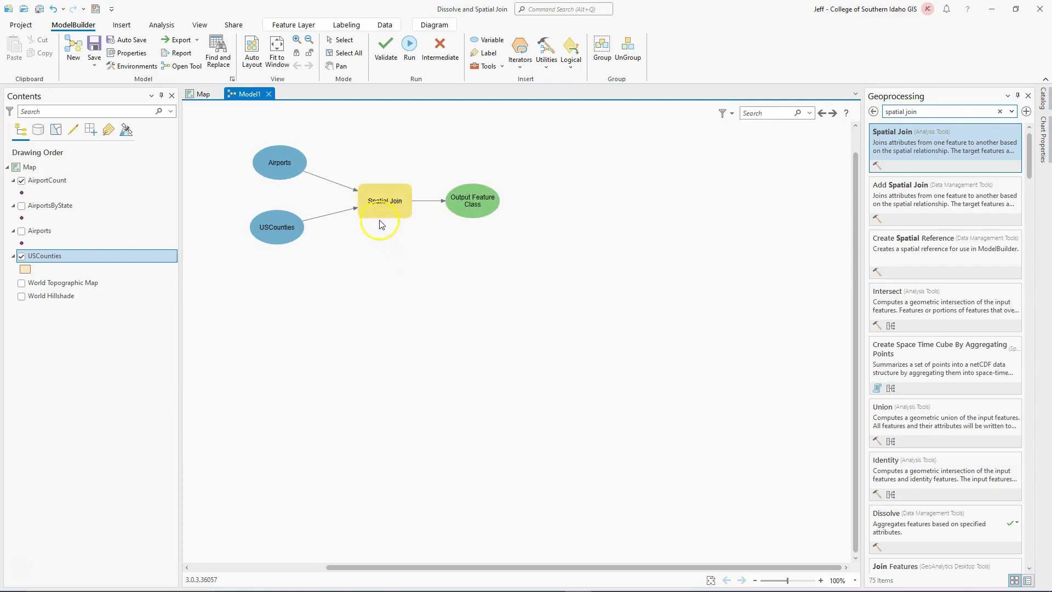
Set the Spatial Join's Match Option to Contains.
double_click(378, 205)
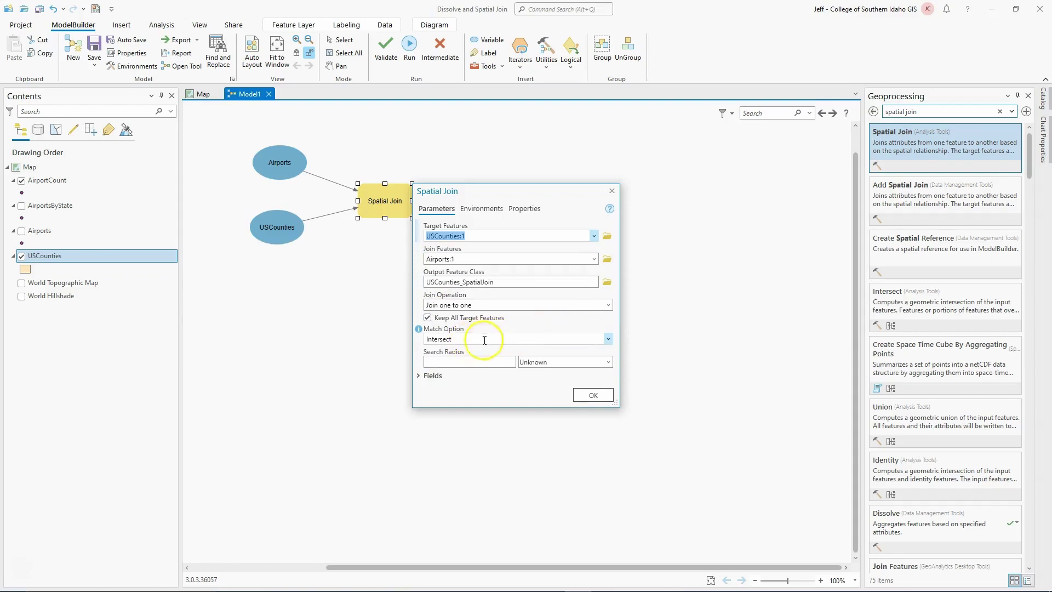
left_click(608, 339)
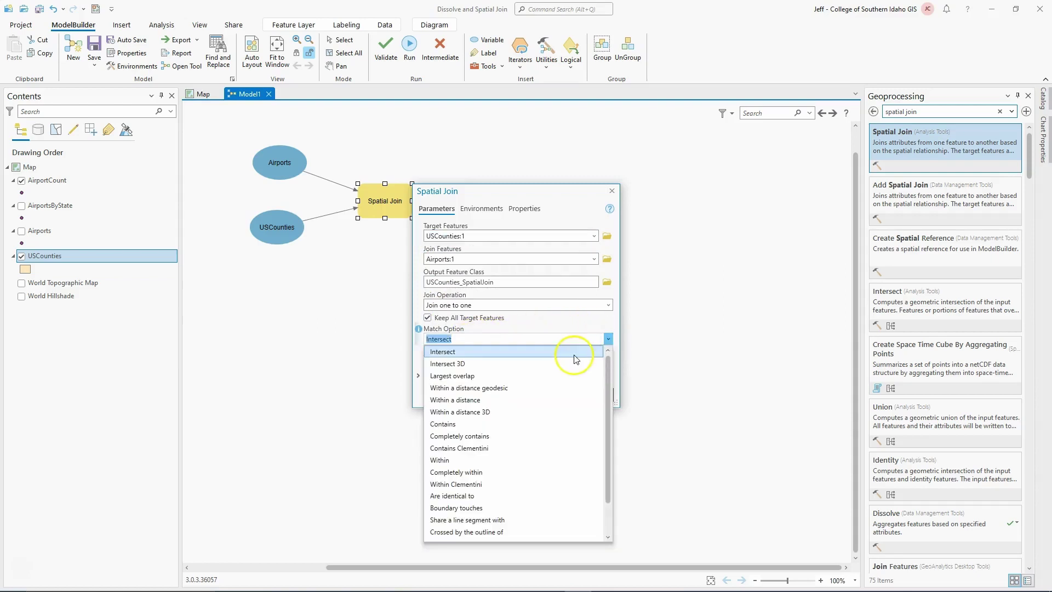
left_click(480, 425)
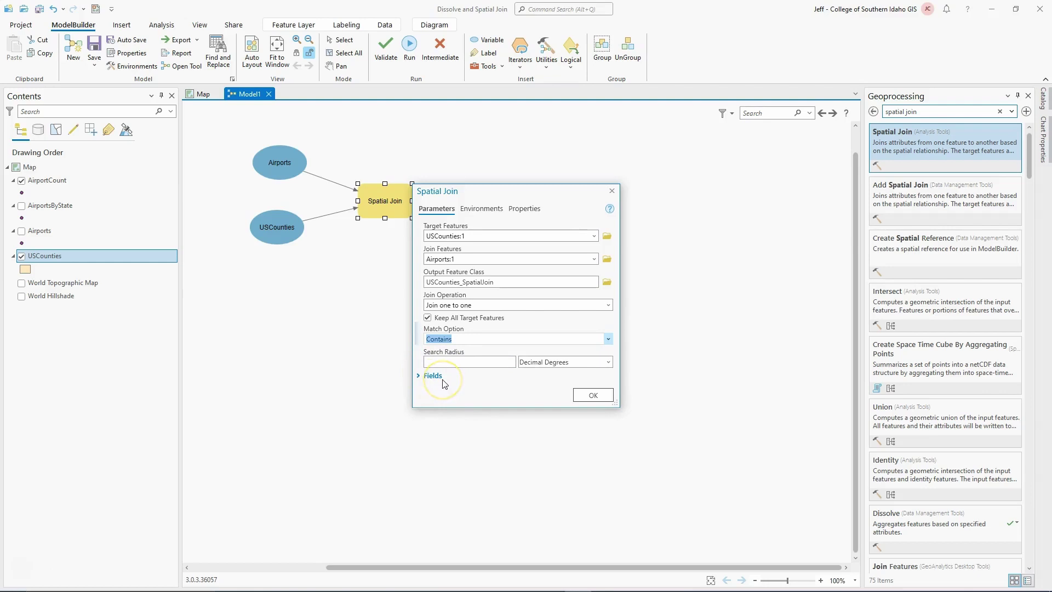
Save the output feature class as AirportsByCounty in Airports.gdb and confirm the parameters.
left_click(471, 282)
left_click(471, 282)
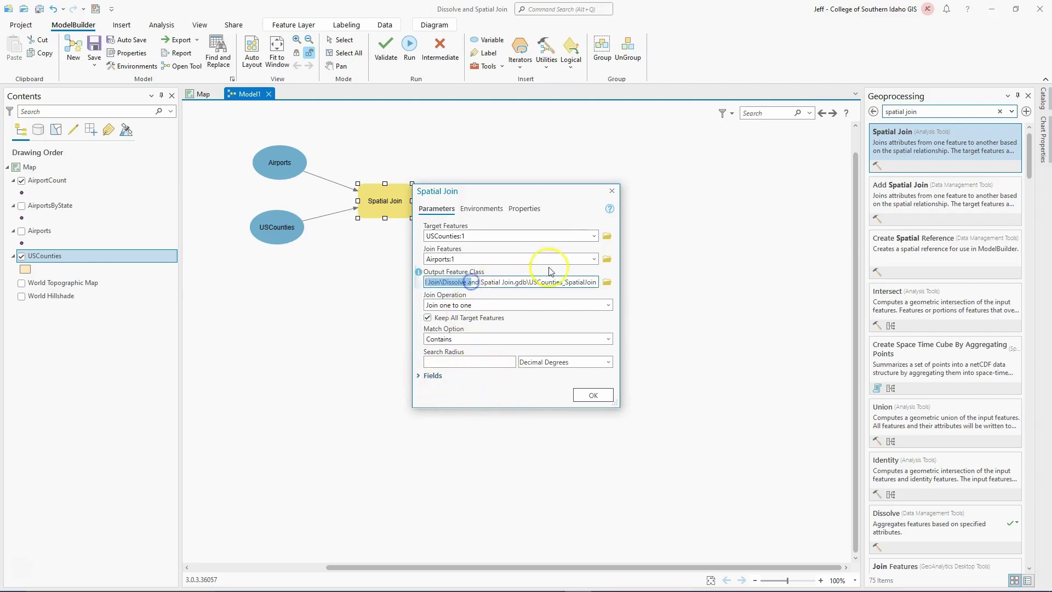
left_click(606, 282)
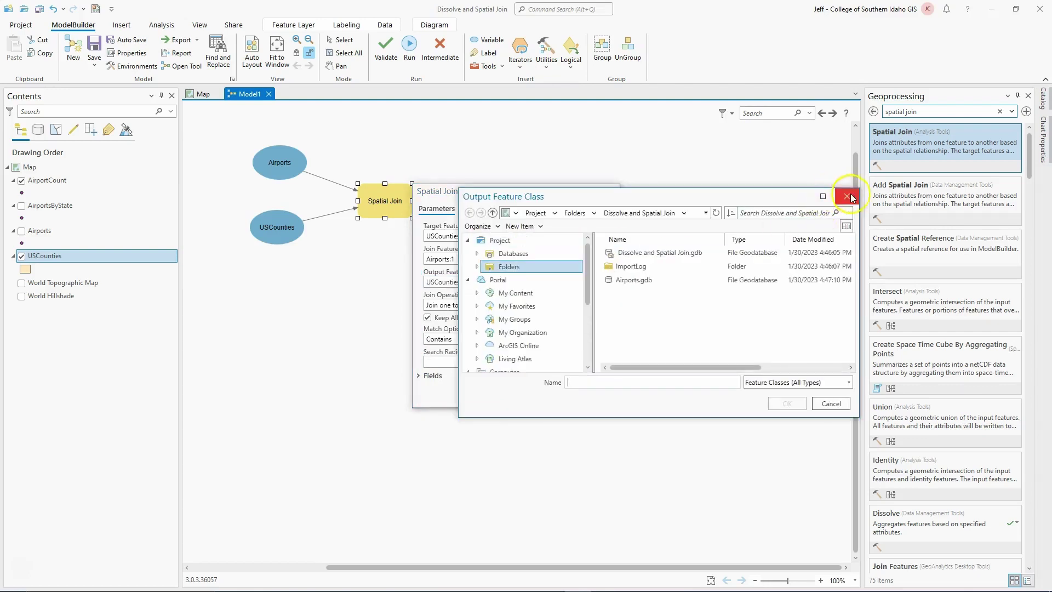
left_click(647, 280)
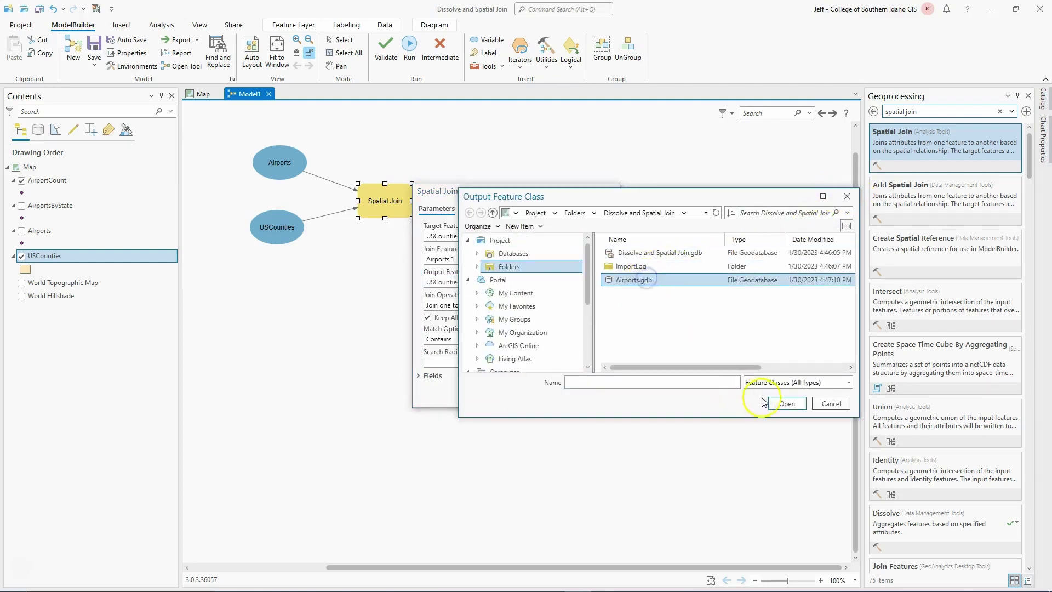
left_click(784, 403)
left_click(692, 385)
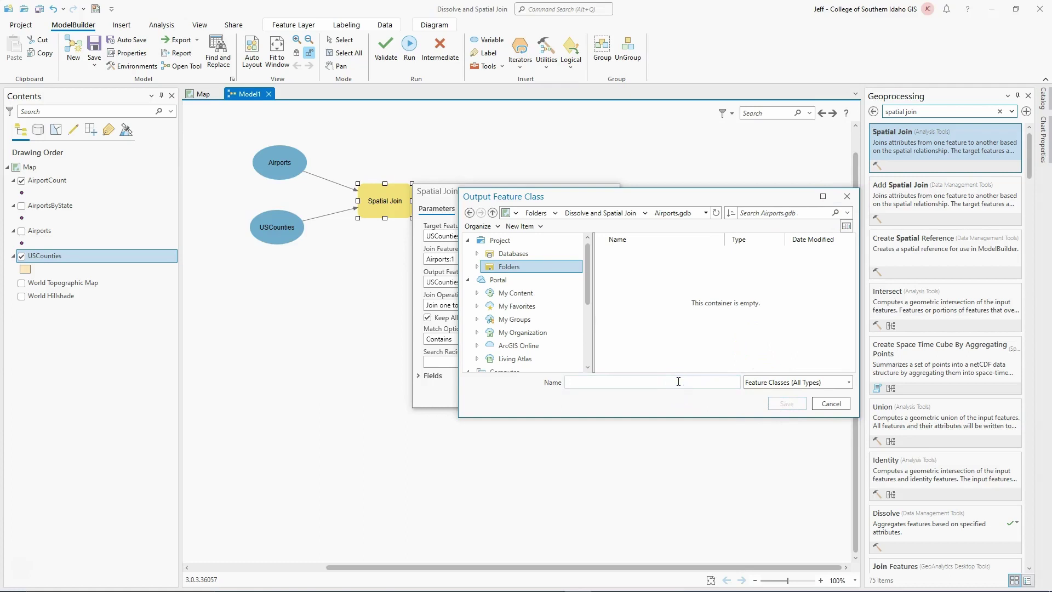
type("AirportsByCounty")
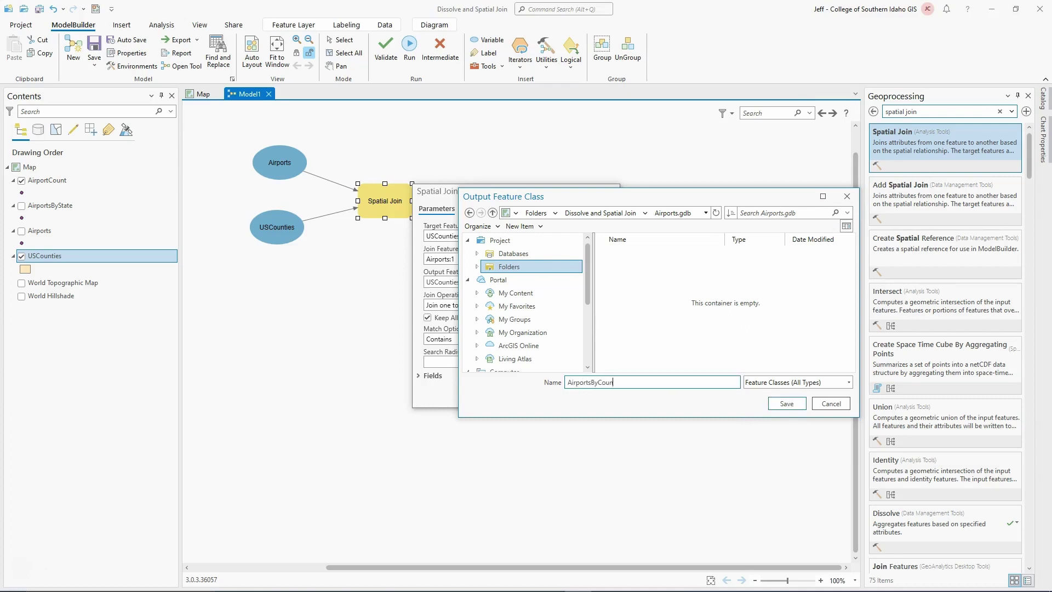
left_click(775, 403)
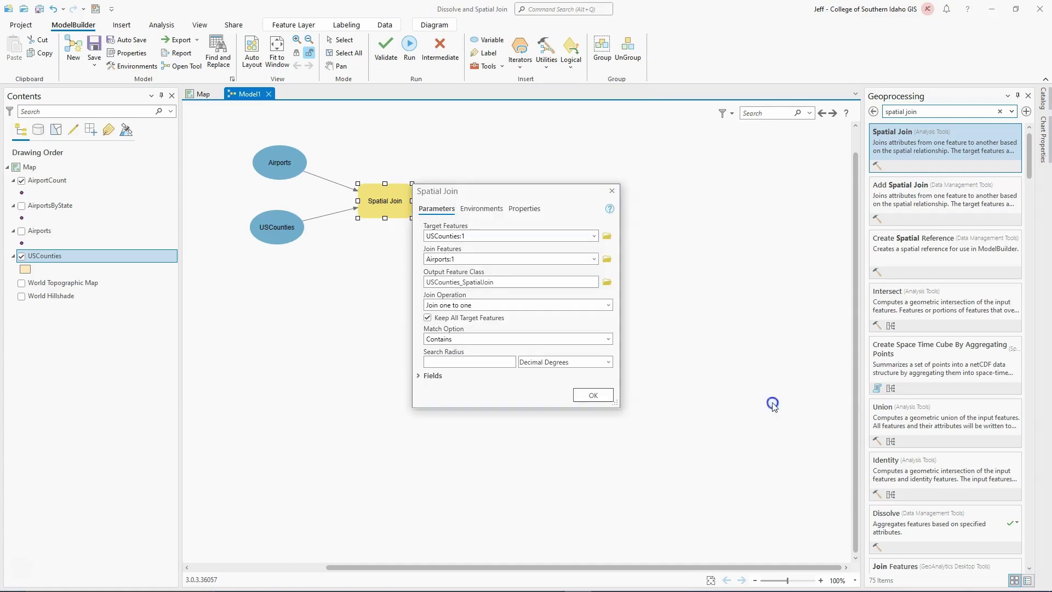
left_click(593, 395)
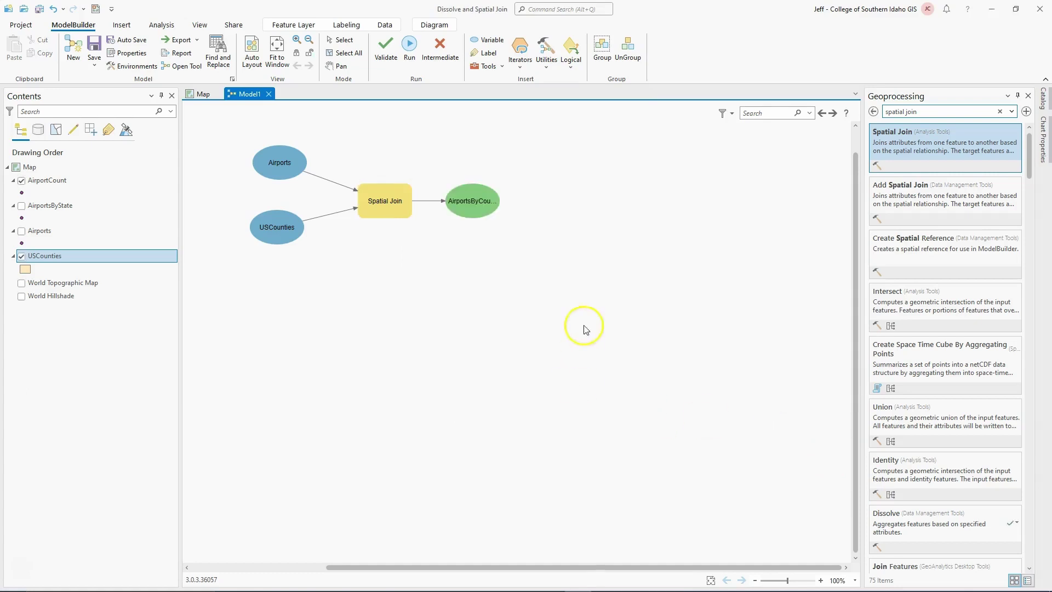
Validate Model1 and run it until the Spatial Join completes successfully.
left_click(1027, 96)
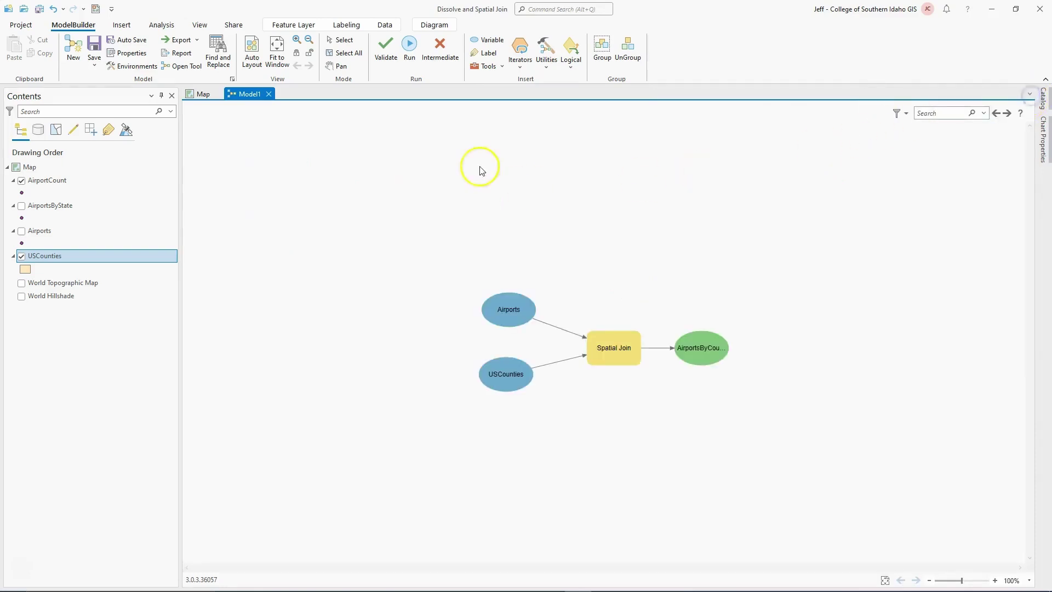
left_click(382, 50)
left_click(722, 291)
left_click(644, 396)
left_click(385, 47)
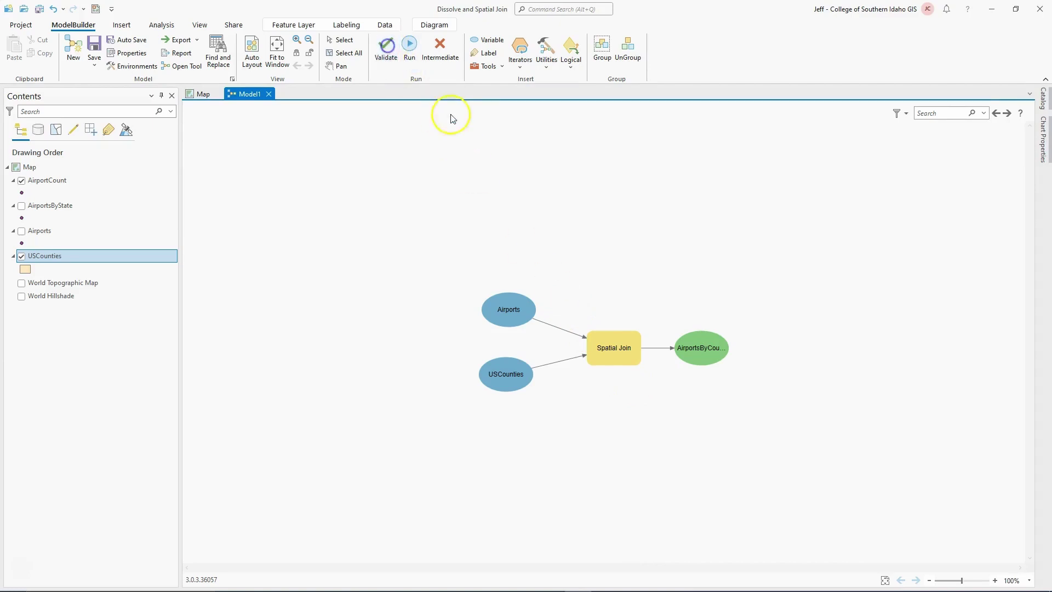
left_click(412, 49)
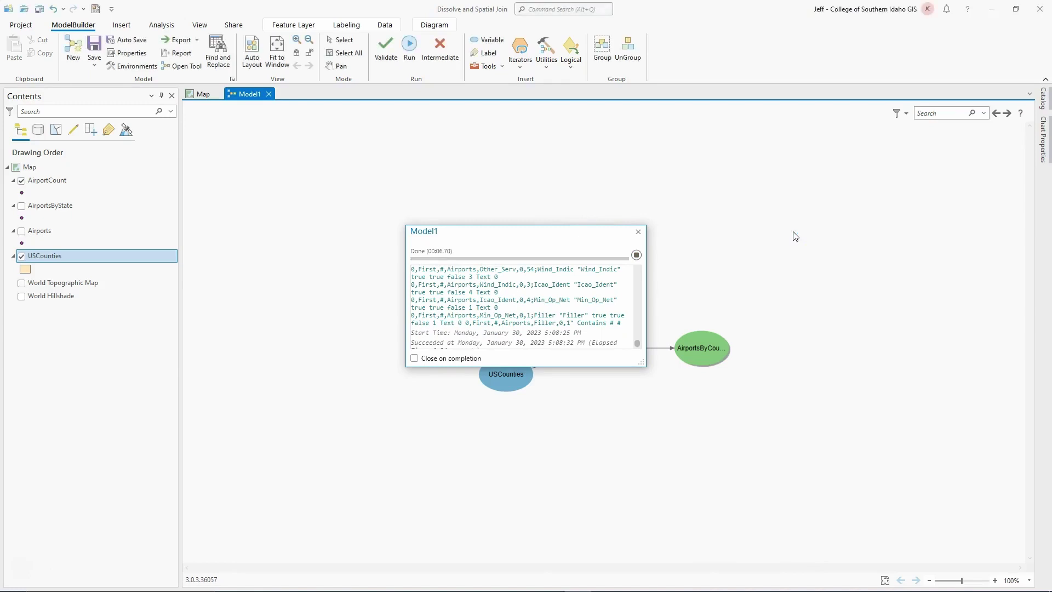
left_click(638, 232)
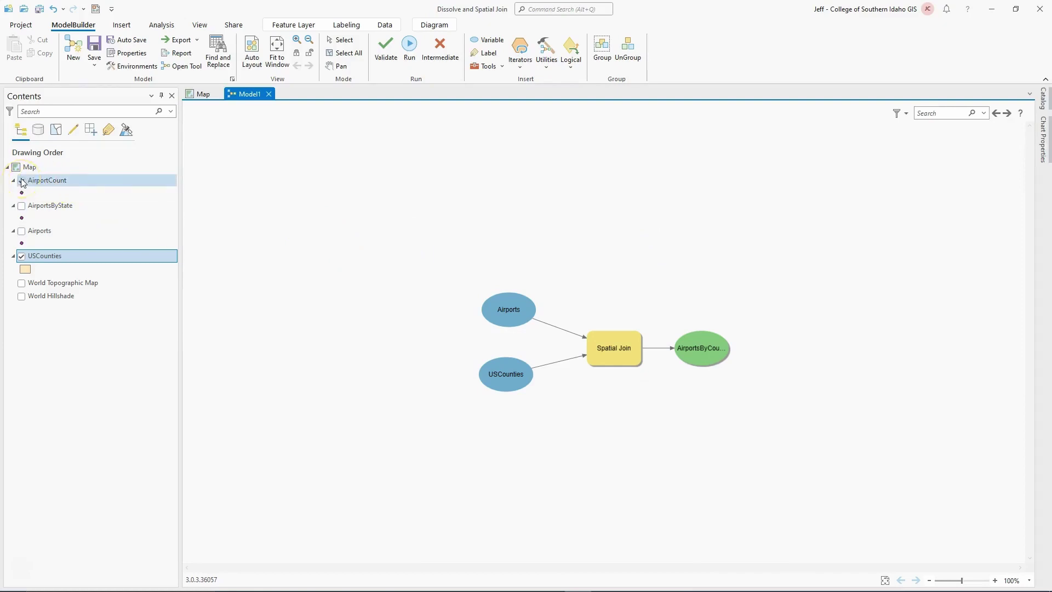
Hide the USCounties layer and return to the map view.
left_click(21, 256)
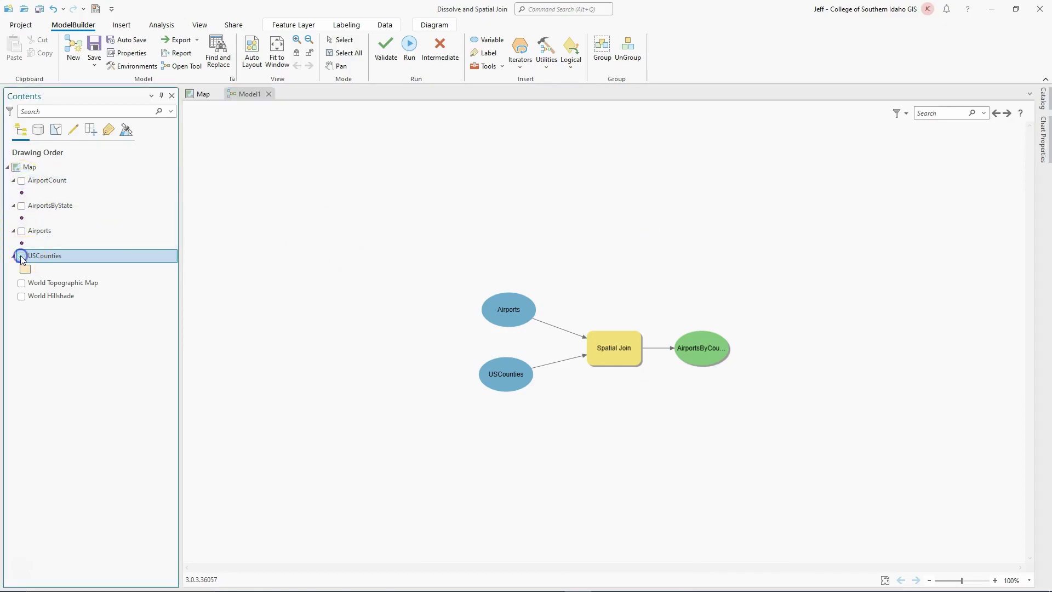
left_click(190, 99)
left_click(1042, 99)
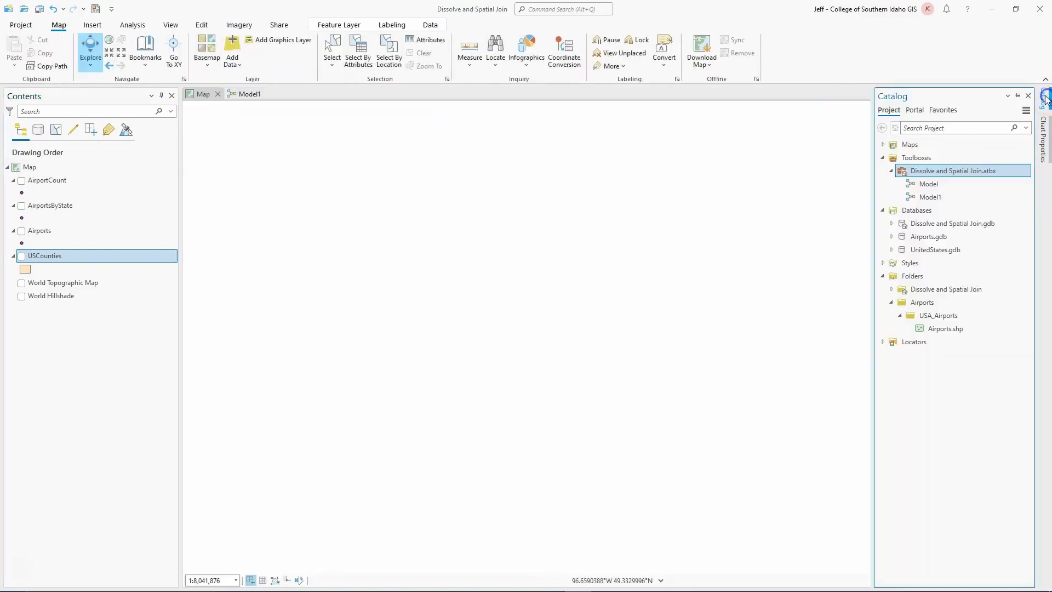
left_click(891, 170)
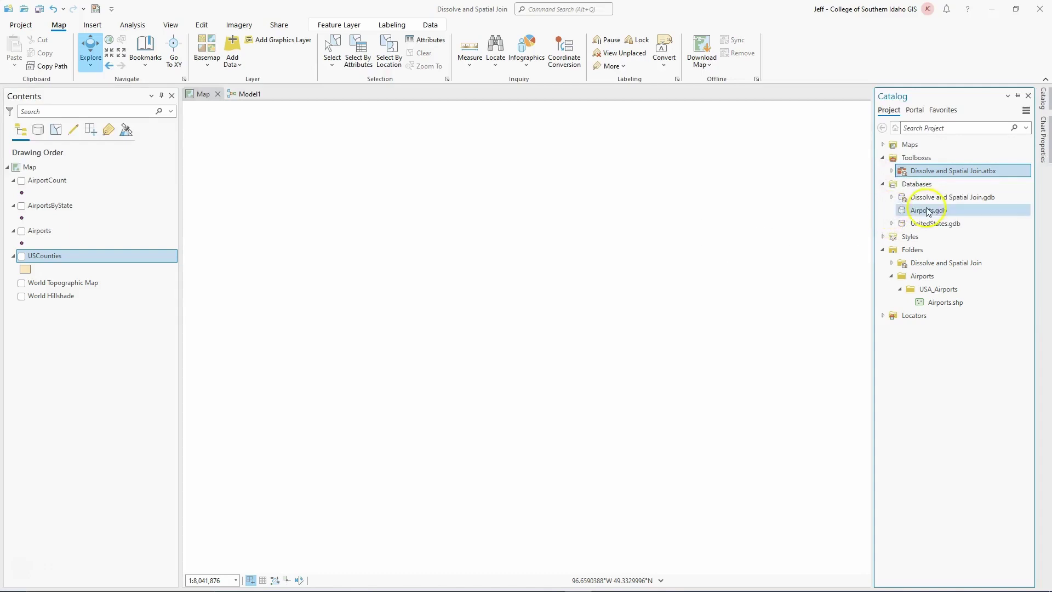
Refresh Airports.gdb in Catalog and add AirportsByCounty to the map.
right_click(922, 209)
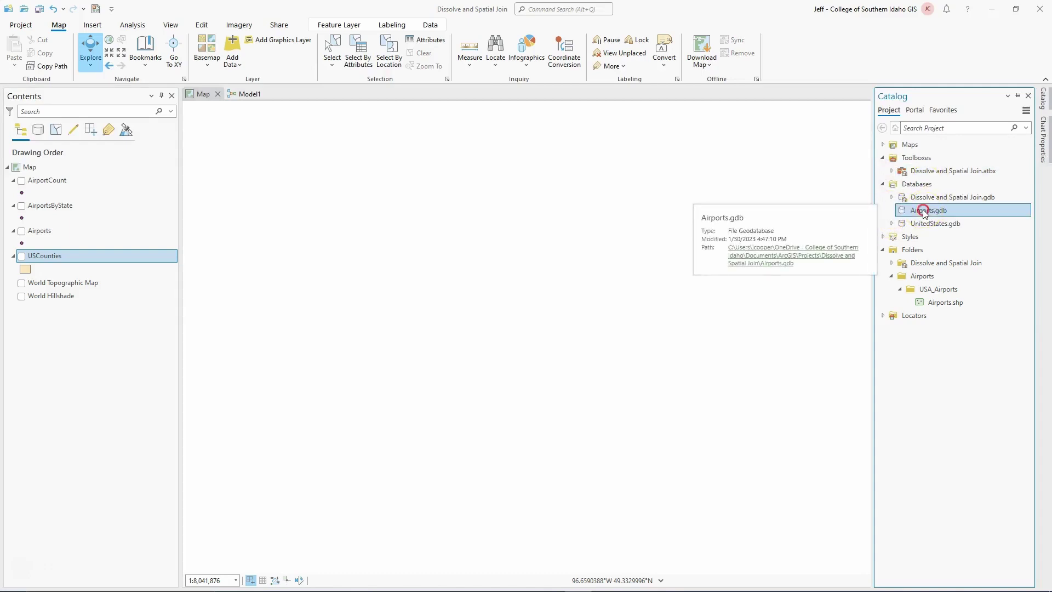
left_click(814, 378)
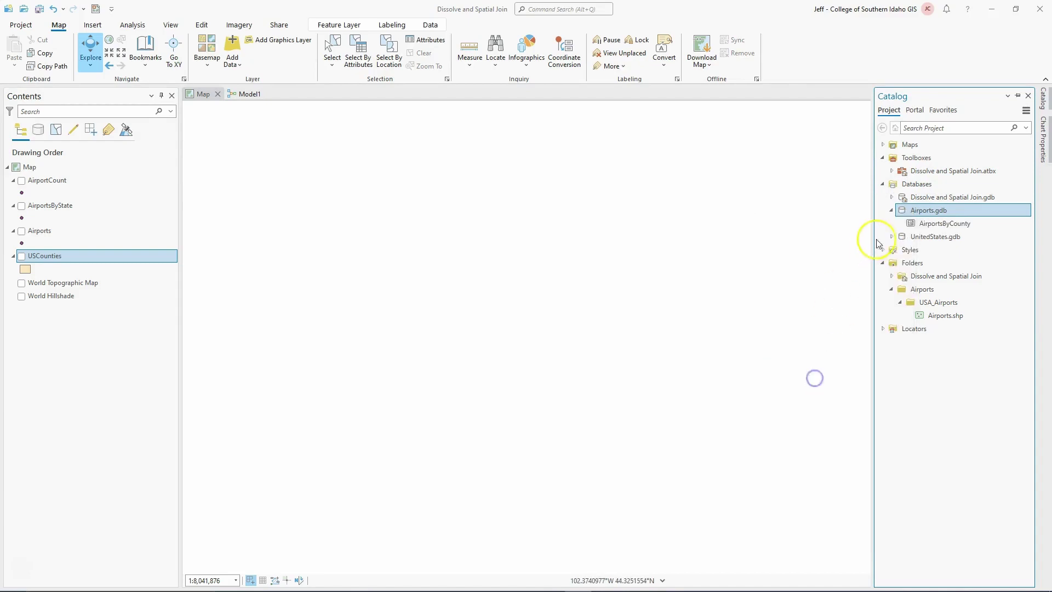
left_click(468, 245)
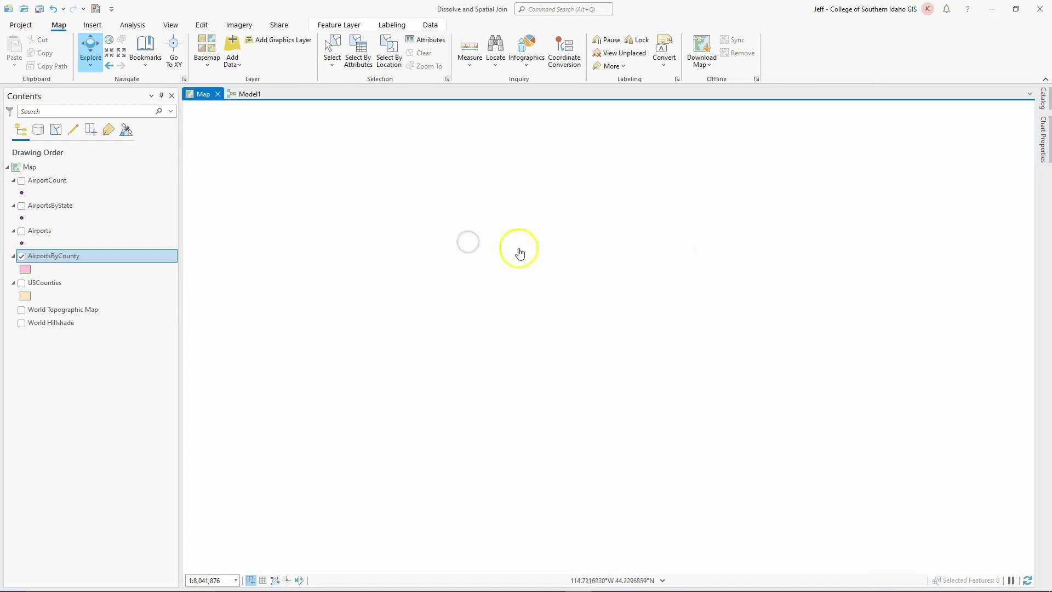
scroll(756, 312, "down", 3)
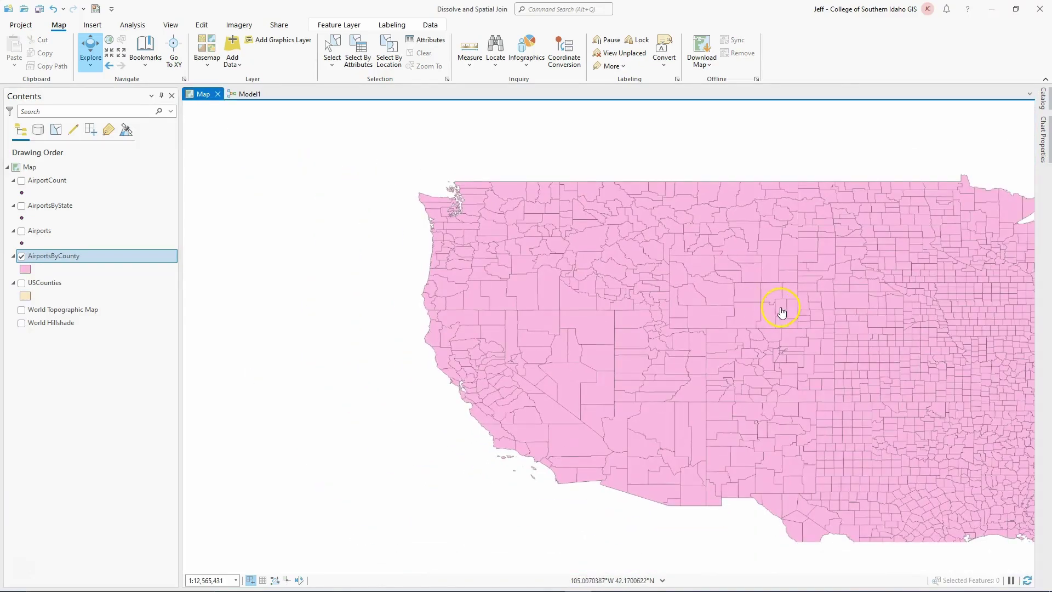
scroll(603, 279, "up", 1)
scroll(603, 279, "up", 1)
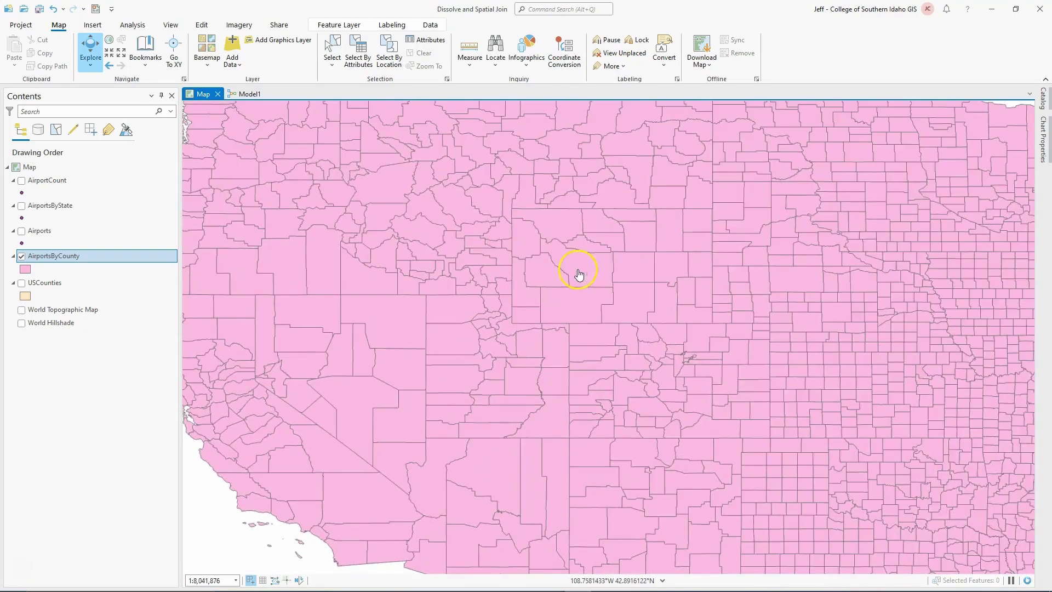
left_click(414, 287)
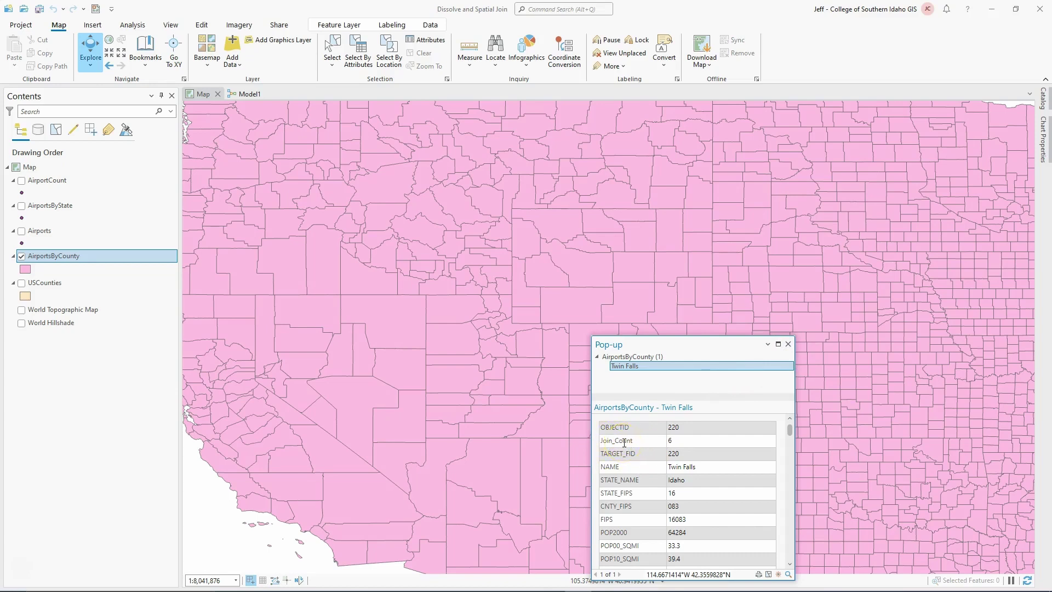
left_click(787, 344)
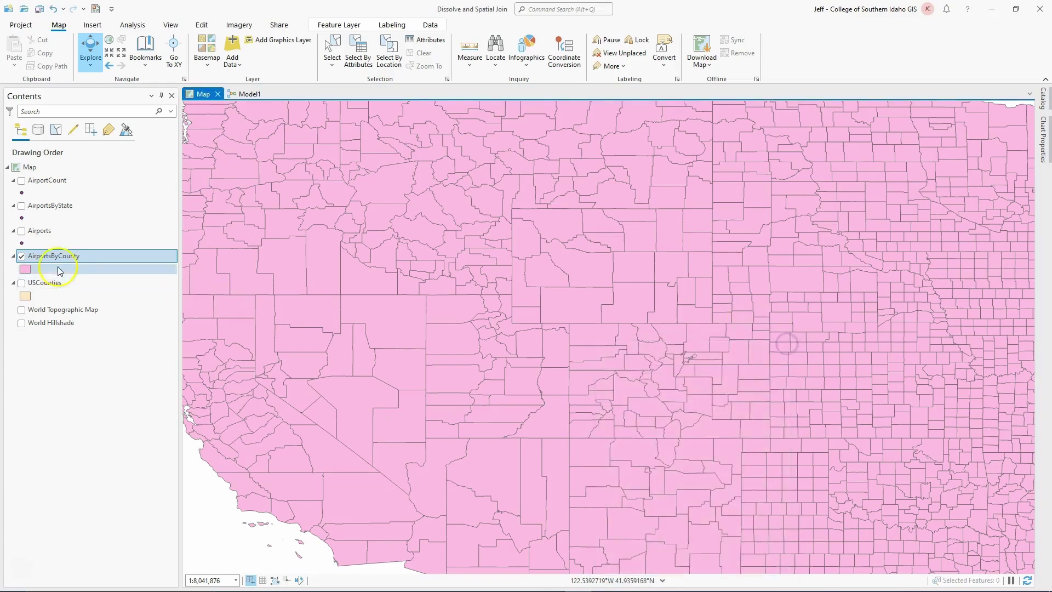
right_click(37, 284)
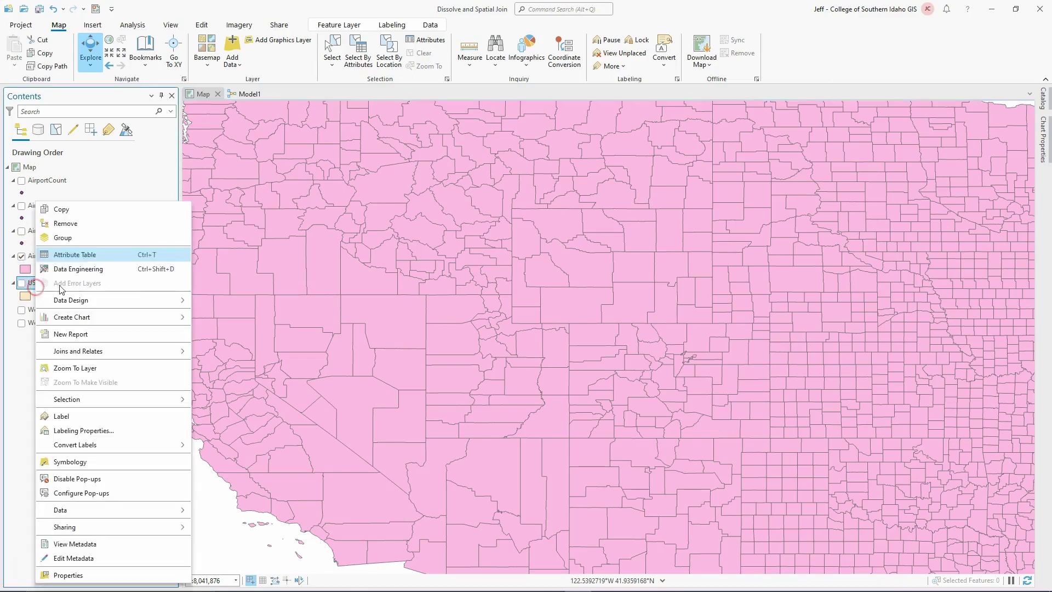
left_click(70, 256)
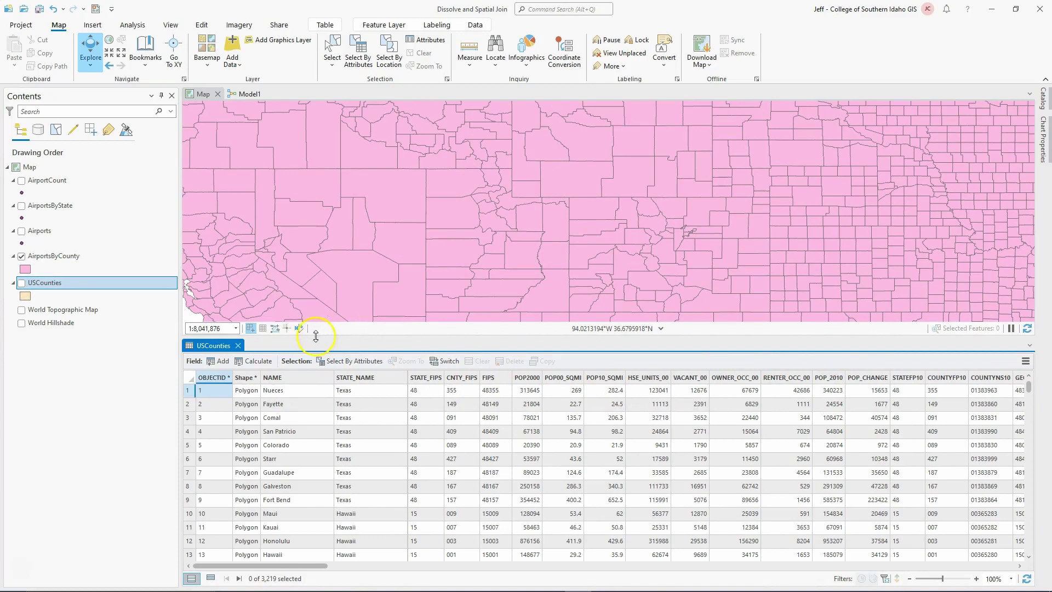
left_click(238, 345)
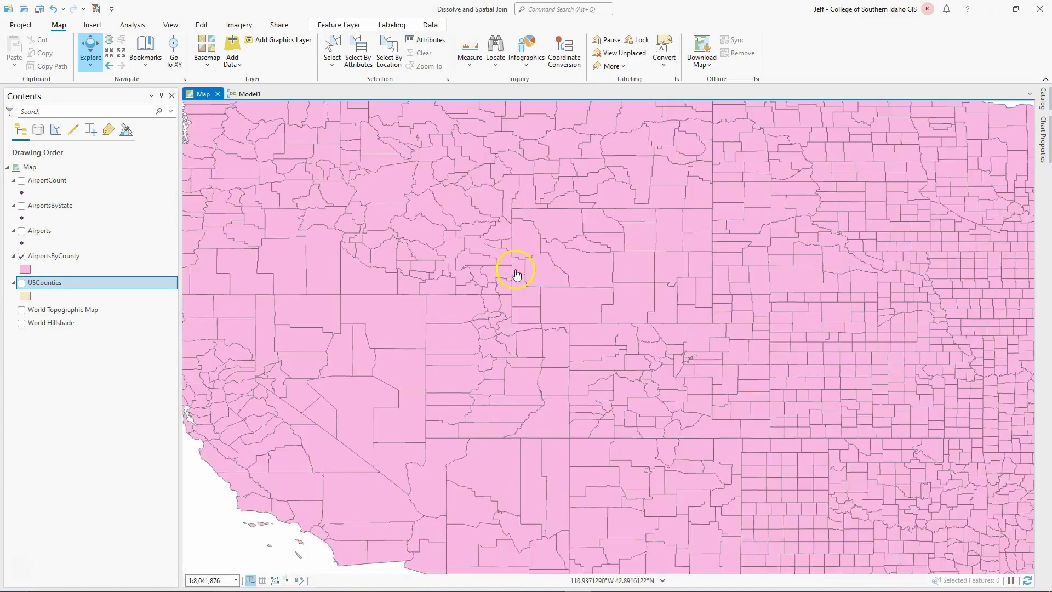
right_click(63, 258)
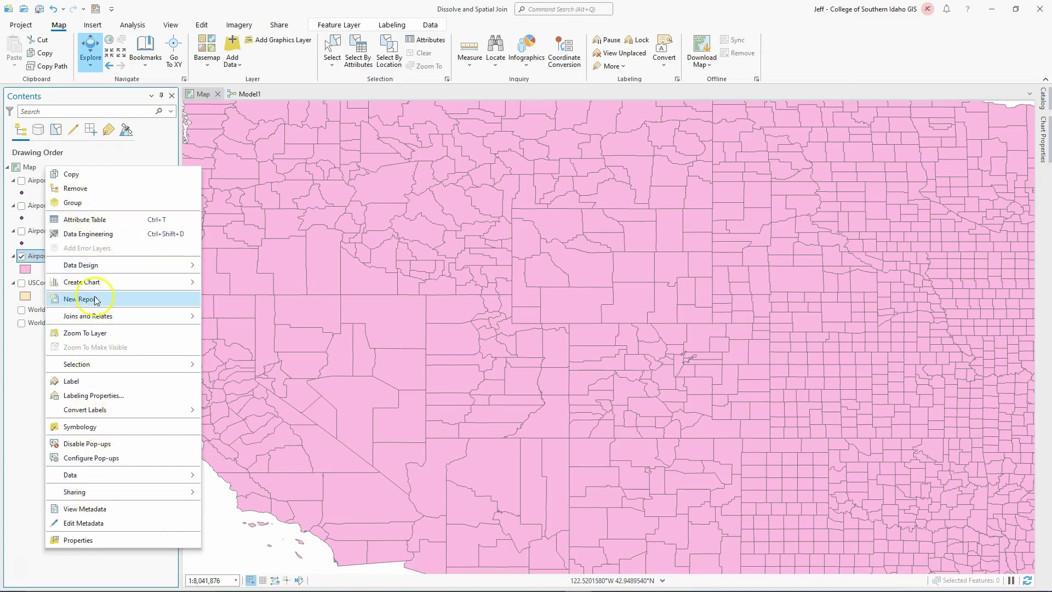
Switch AirportsByCounty's symbology to Graduated Colors on Join_Count and frame the whole US.
left_click(88, 427)
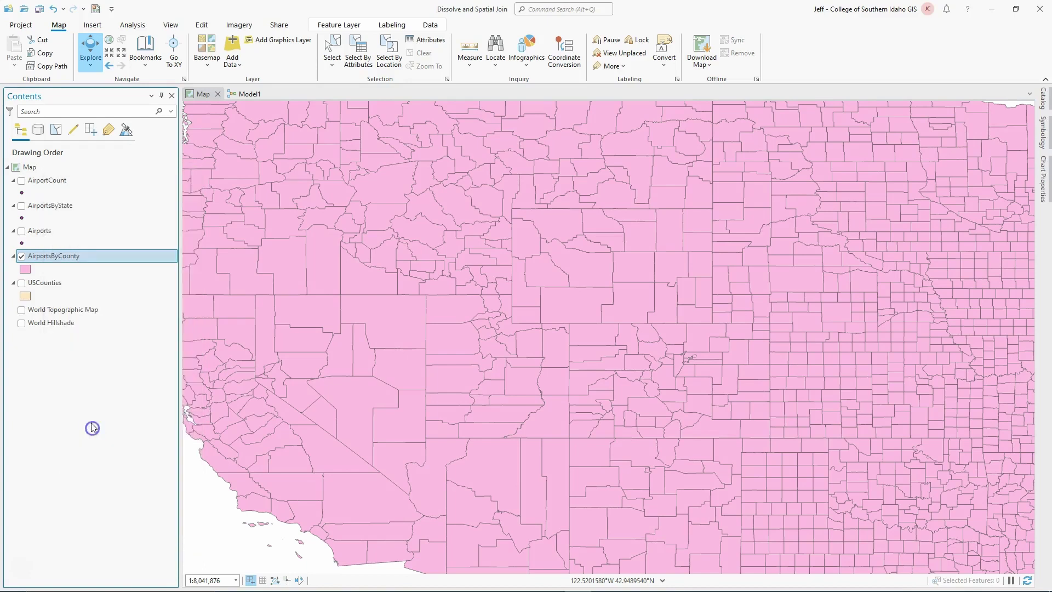
left_click(920, 150)
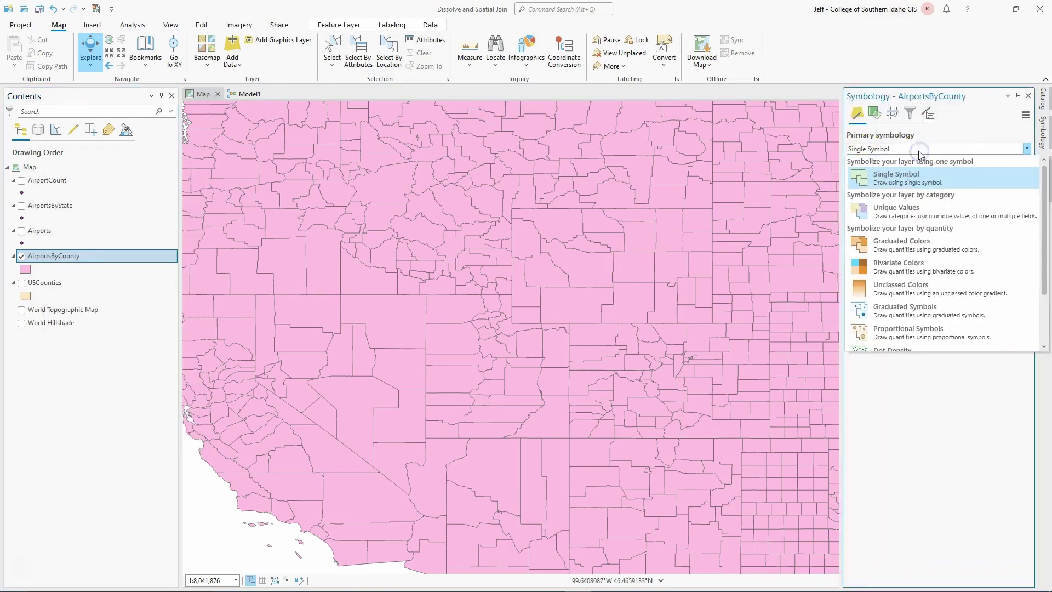
left_click(889, 211)
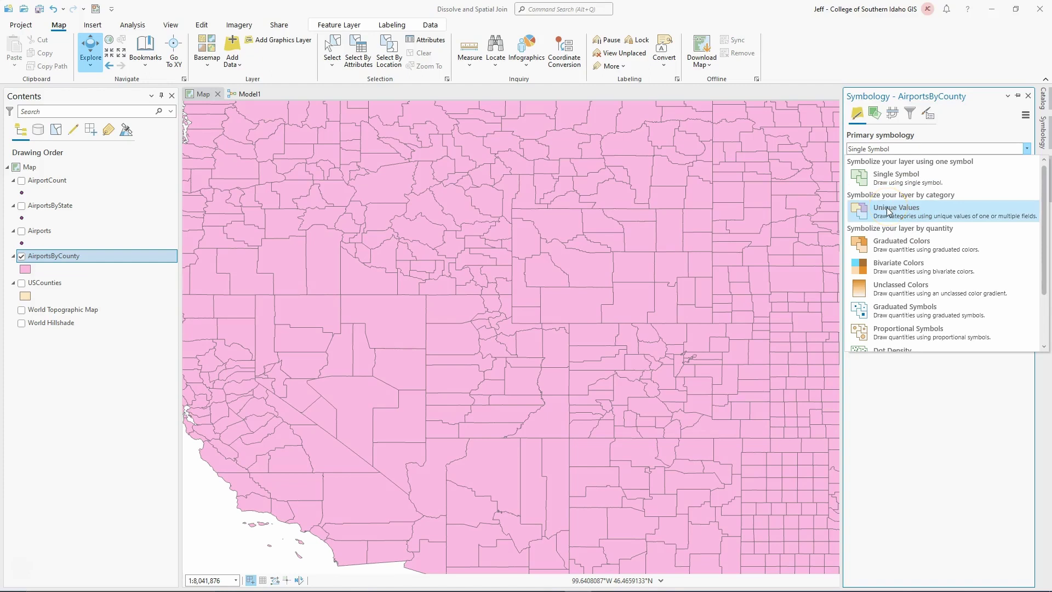
left_click(905, 149)
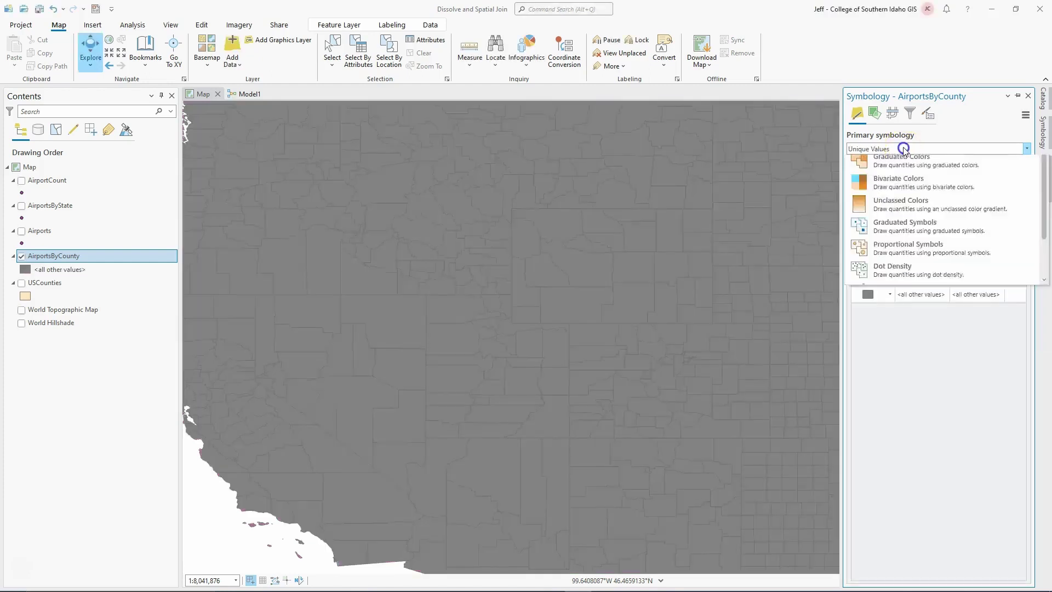
left_click(895, 225)
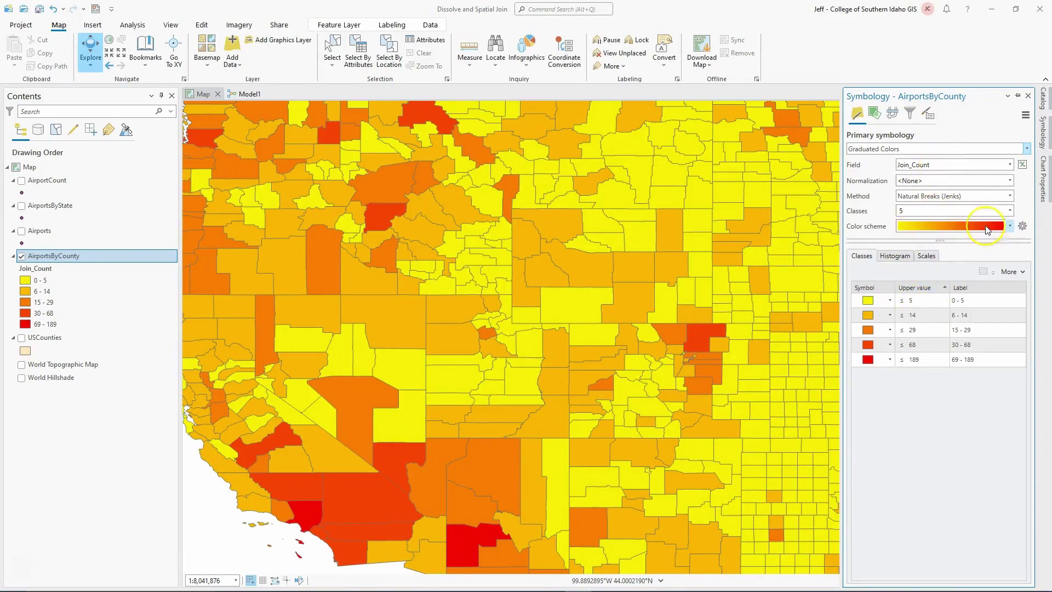
scroll(734, 228, "down", 2)
left_click(751, 232)
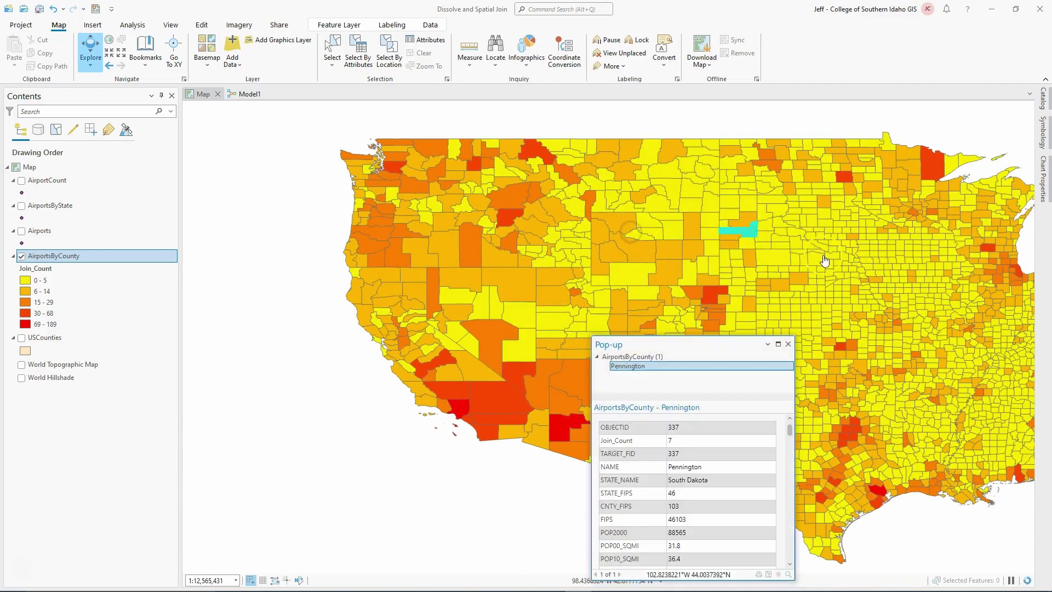
left_click_drag(335, 202, 240, 198)
scroll(919, 144, "down", 2)
left_click_drag(918, 144, 734, 193)
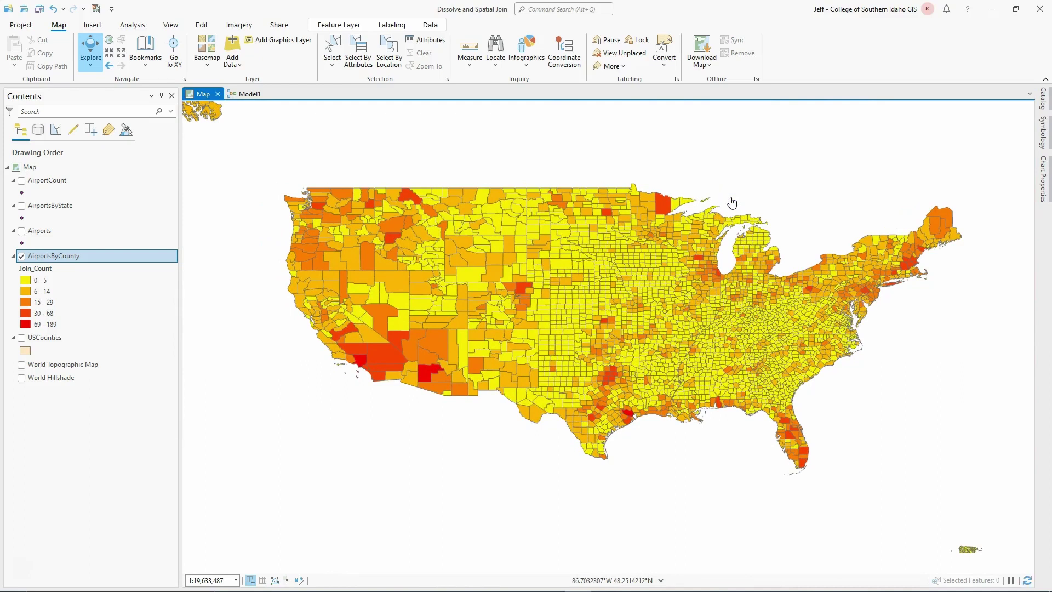